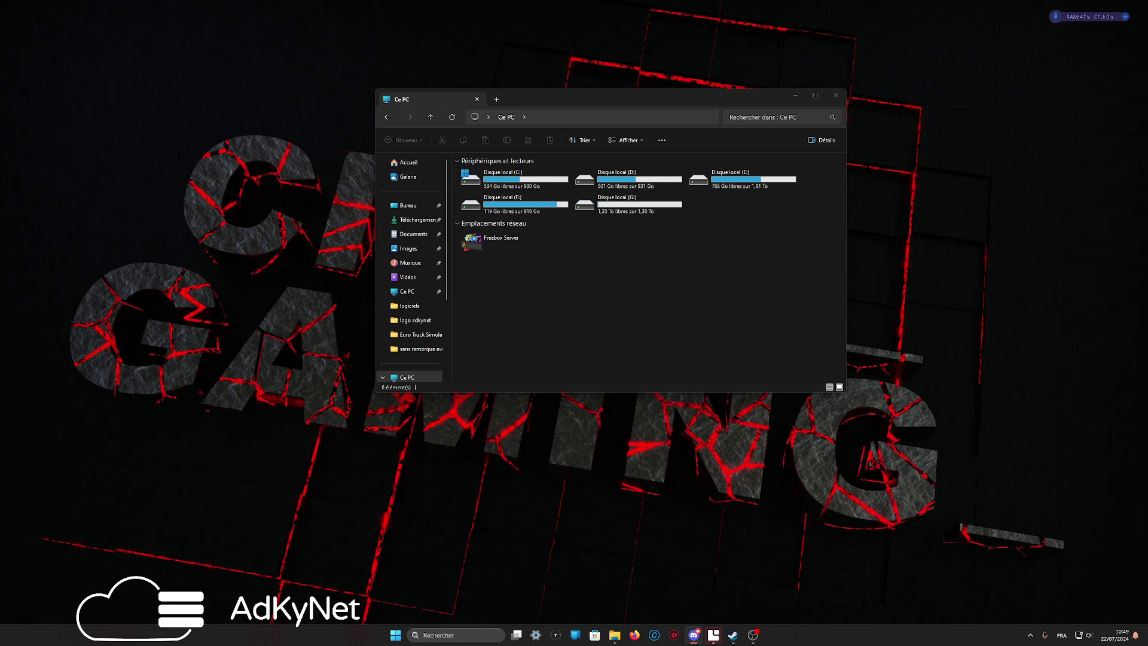
Switch to Discord and open the demande-de-role channel of the CISKO_GAMING_ server with its message box ready
{"action": "left_click", "coordinate": [693, 635]}
{"action": "left_click_drag", "start_coordinate": [742, 399], "coordinate": [692, 321]}
{"action": "scroll", "coordinate": [676, 454], "scroll_direction": "up", "scroll_amount": 2}
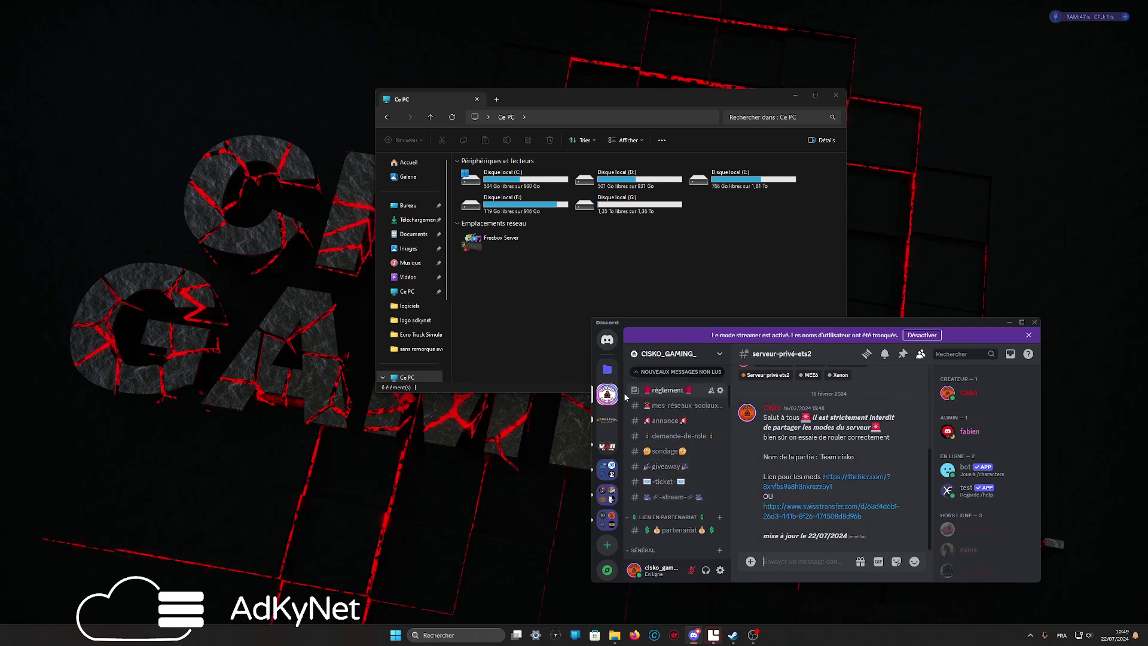
{"action": "scroll", "coordinate": [662, 460], "scroll_direction": "up", "scroll_amount": 3}
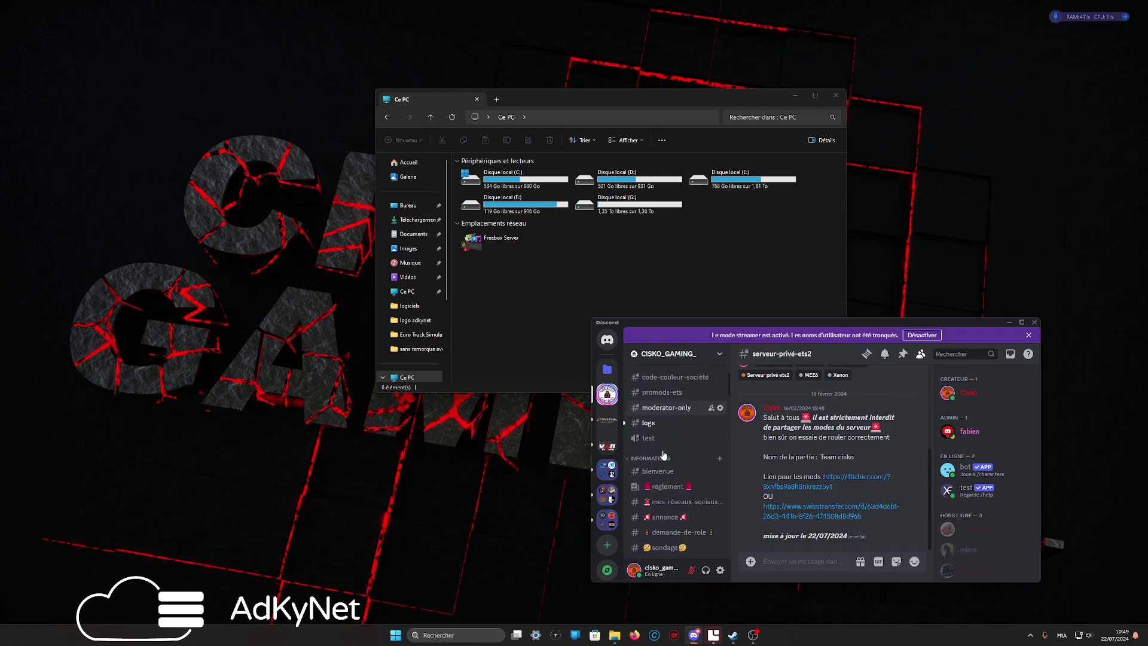
{"action": "scroll", "coordinate": [664, 457], "scroll_direction": "down", "scroll_amount": 2}
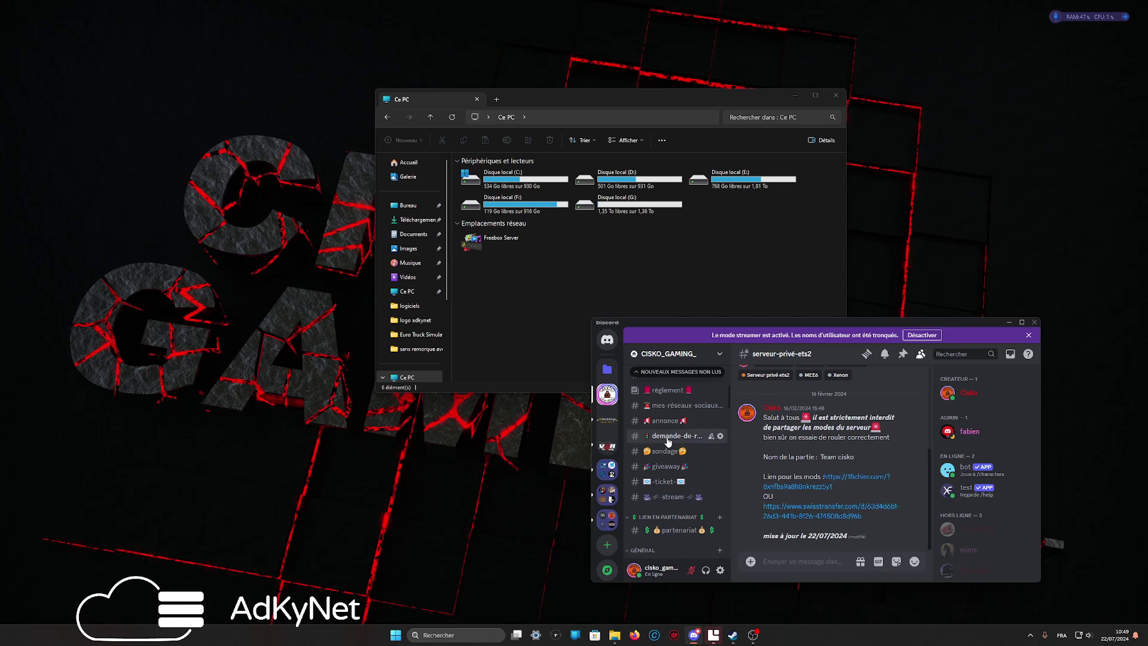
{"action": "left_click", "coordinate": [668, 439]}
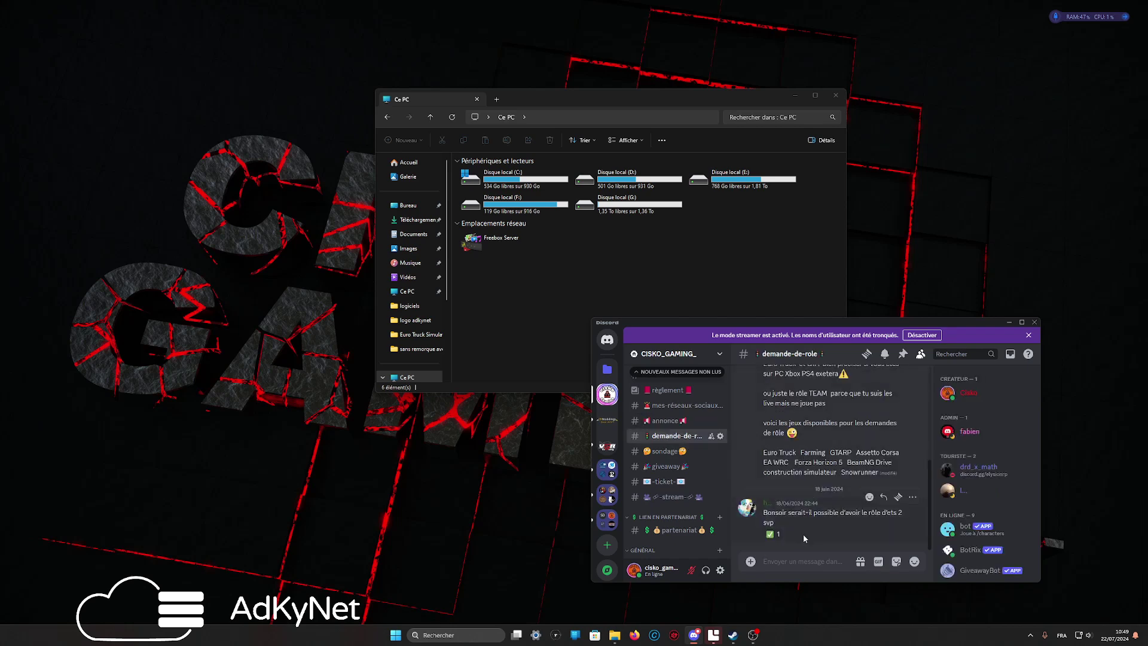
{"action": "left_click", "coordinate": [782, 567]}
Open the serveur-ets2 channel in the Euro Truck category of the Discord server
{"action": "scroll", "coordinate": [672, 445], "scroll_direction": "down", "scroll_amount": 3}
{"action": "scroll", "coordinate": [670, 433], "scroll_direction": "down", "scroll_amount": 4}
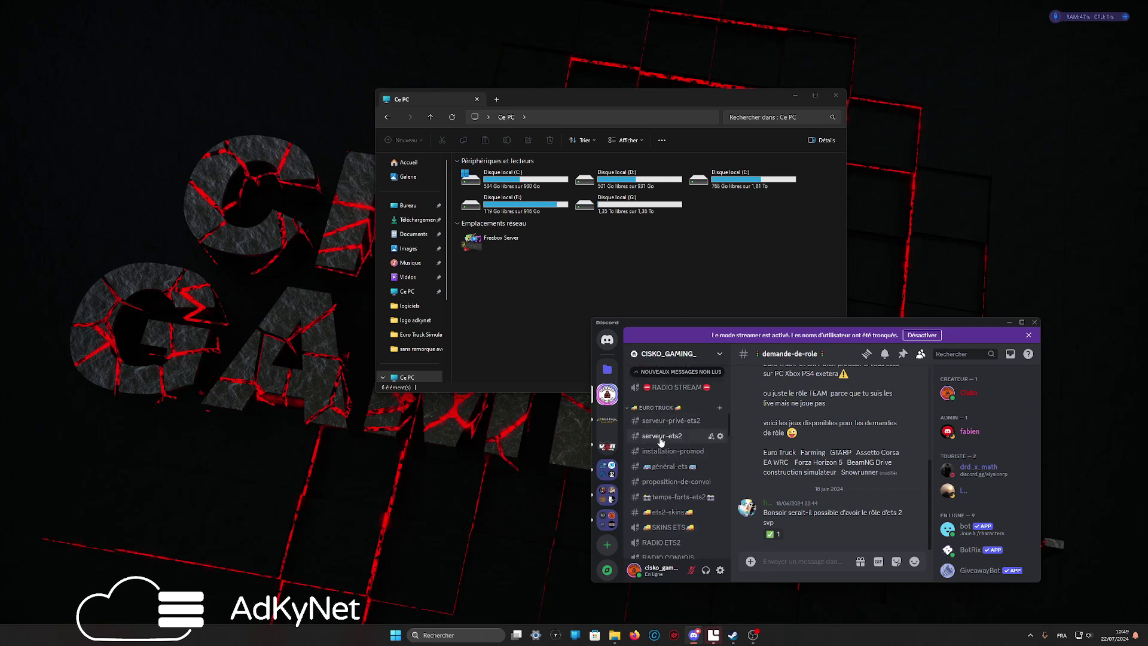
{"action": "left_click", "coordinate": [661, 438]}
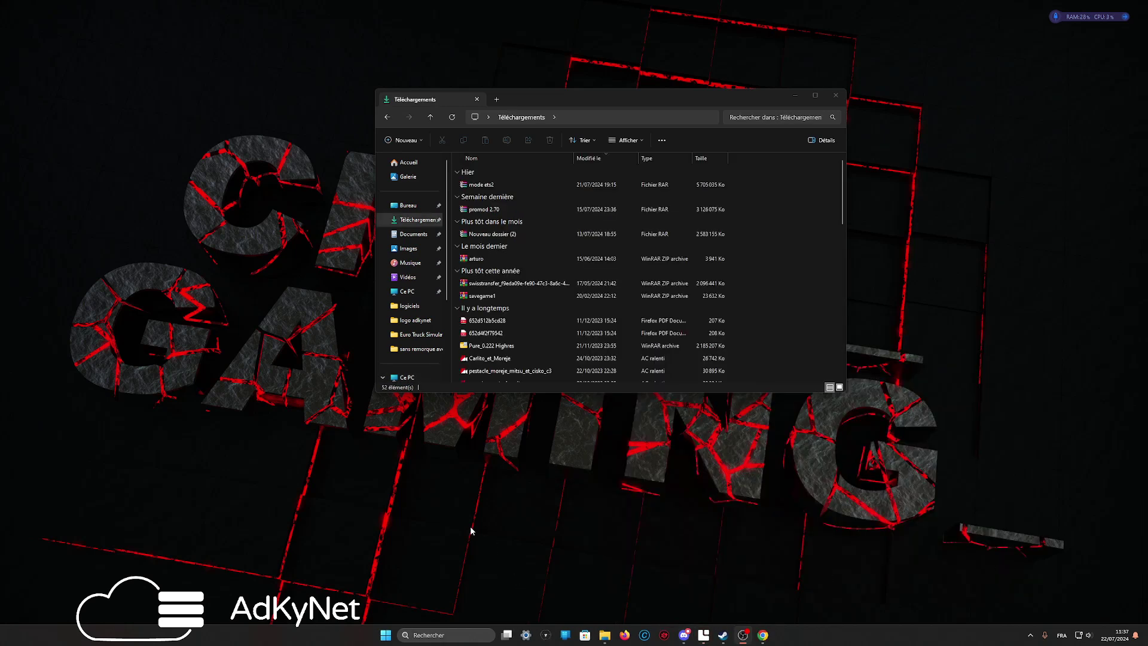
Open the mode ets2 archive from the Downloads folder and enter its mode ets2 a trier folder
{"action": "left_click", "coordinate": [480, 186]}
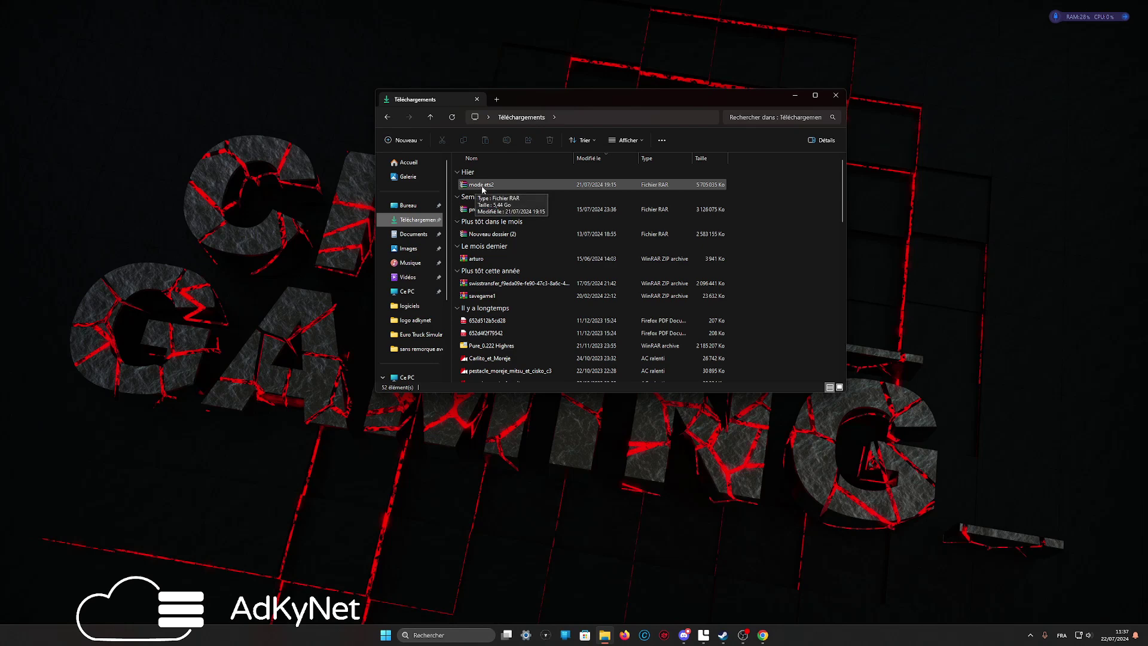
{"action": "double_click", "coordinate": [482, 185]}
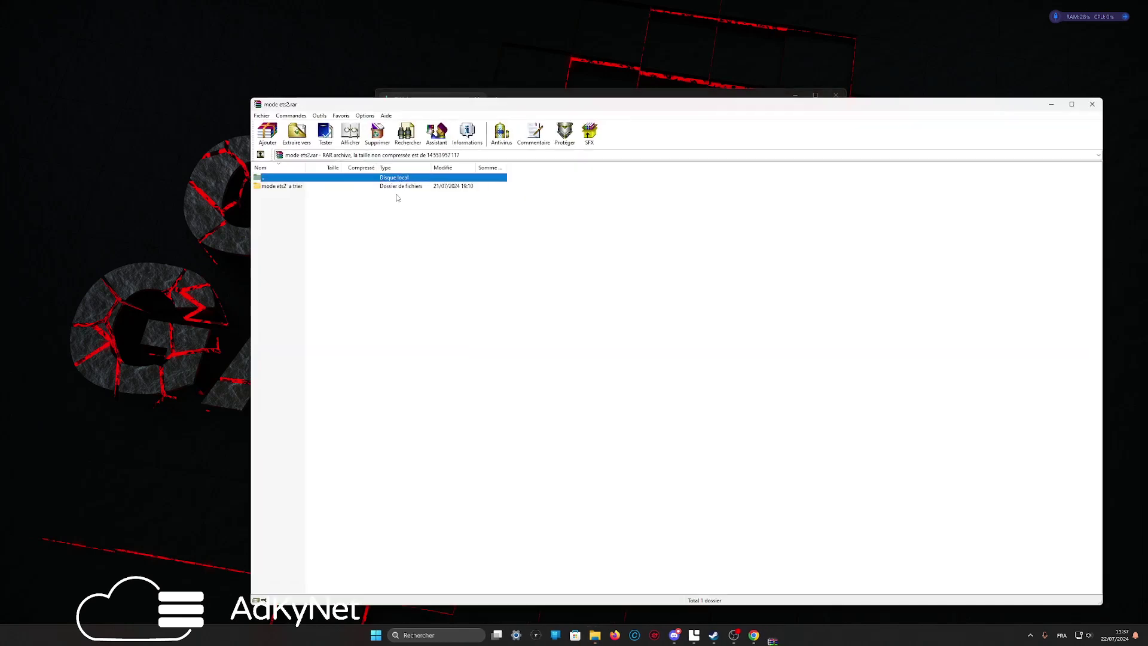
{"action": "left_click", "coordinate": [365, 188]}
{"action": "double_click", "coordinate": [365, 187]}
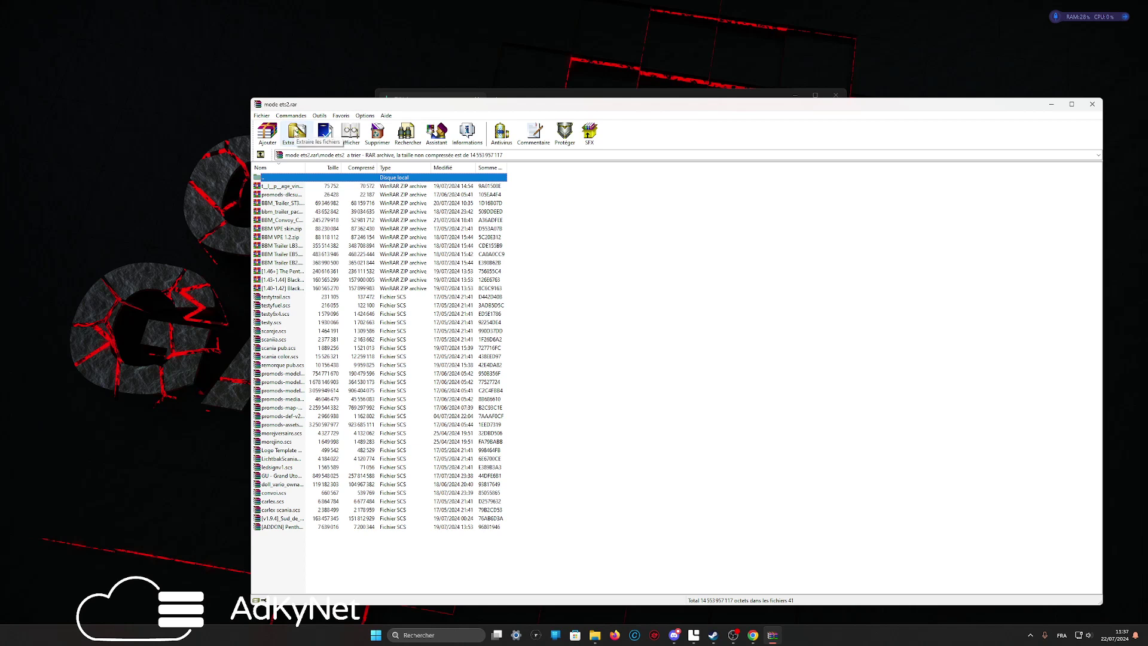
Choose Documents\Euro Truck Simulator 2\mod as the extraction destination, then cancel the extraction and close the archive
{"action": "left_click", "coordinate": [296, 133]}
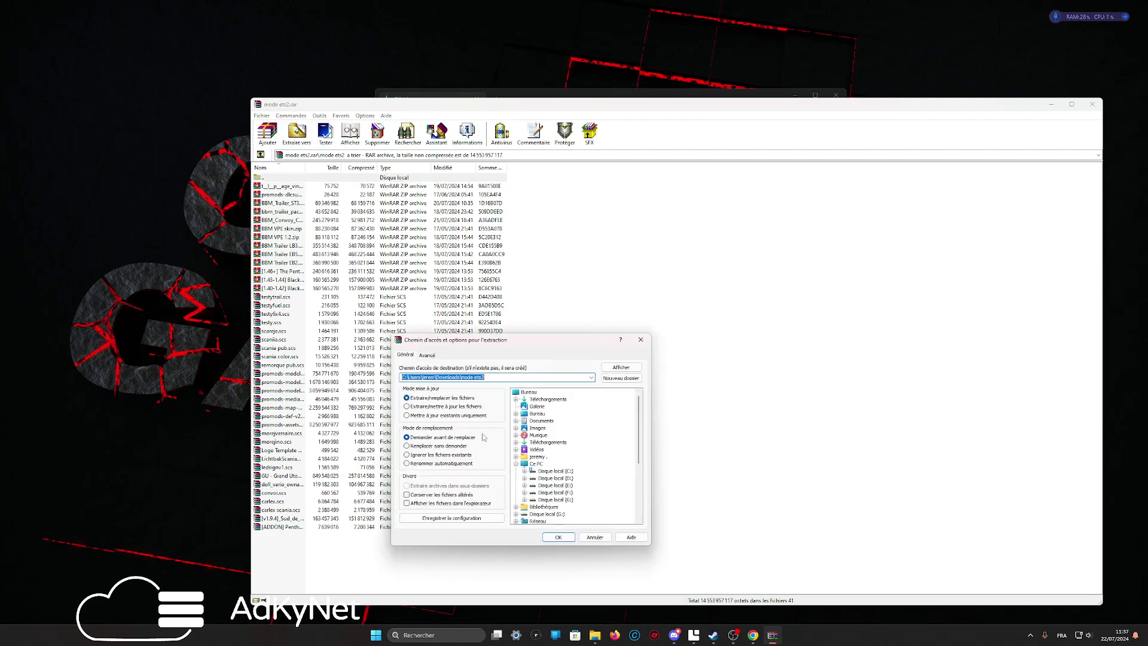
{"action": "double_click", "coordinate": [539, 422]}
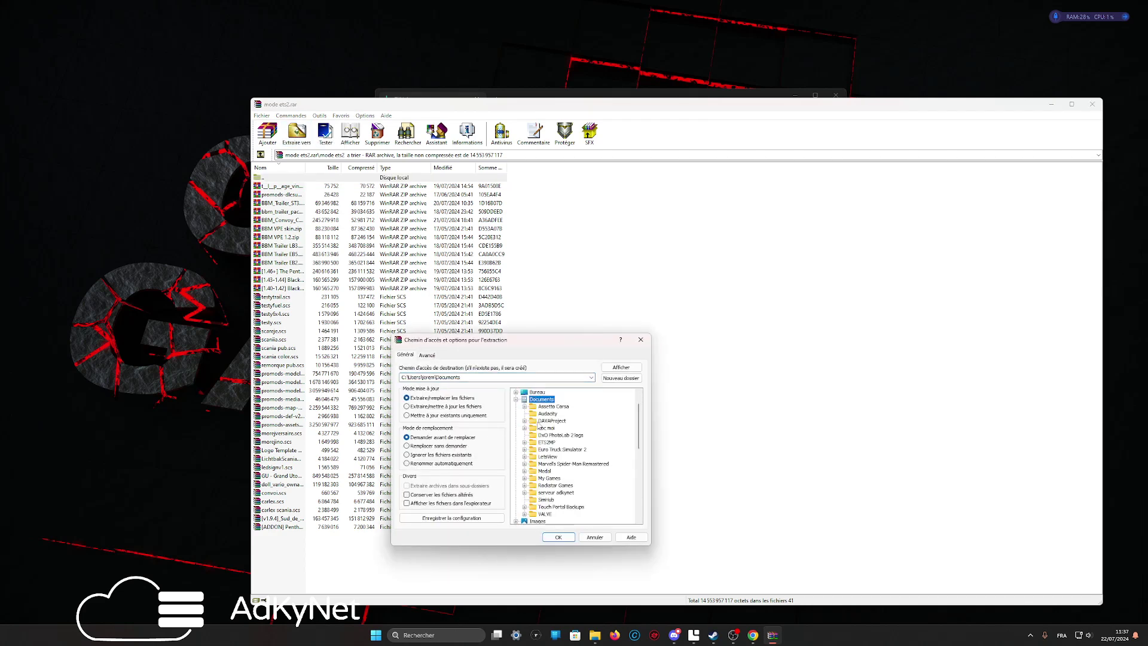
{"action": "double_click", "coordinate": [559, 450]}
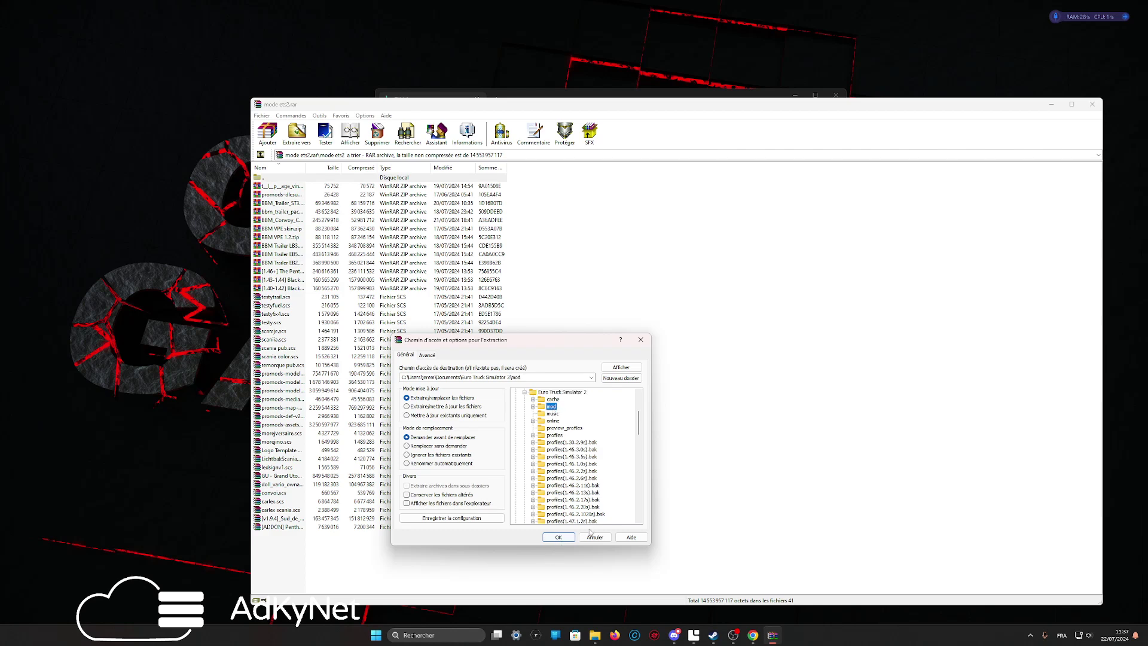
{"action": "left_click", "coordinate": [641, 339]}
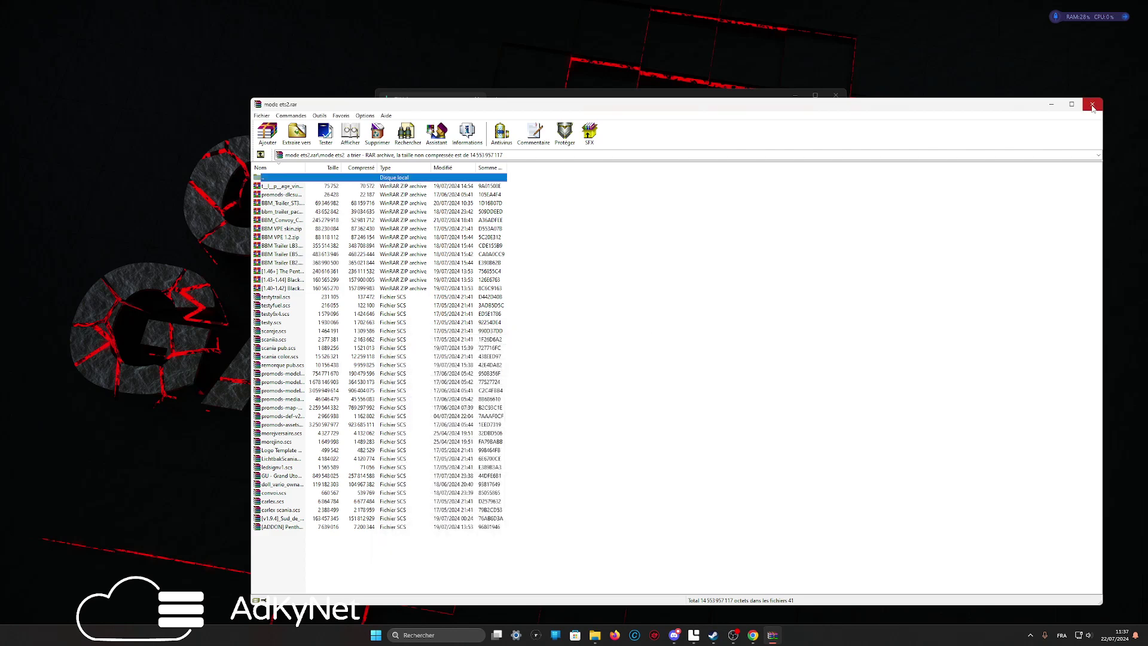
{"action": "left_click", "coordinate": [1093, 105]}
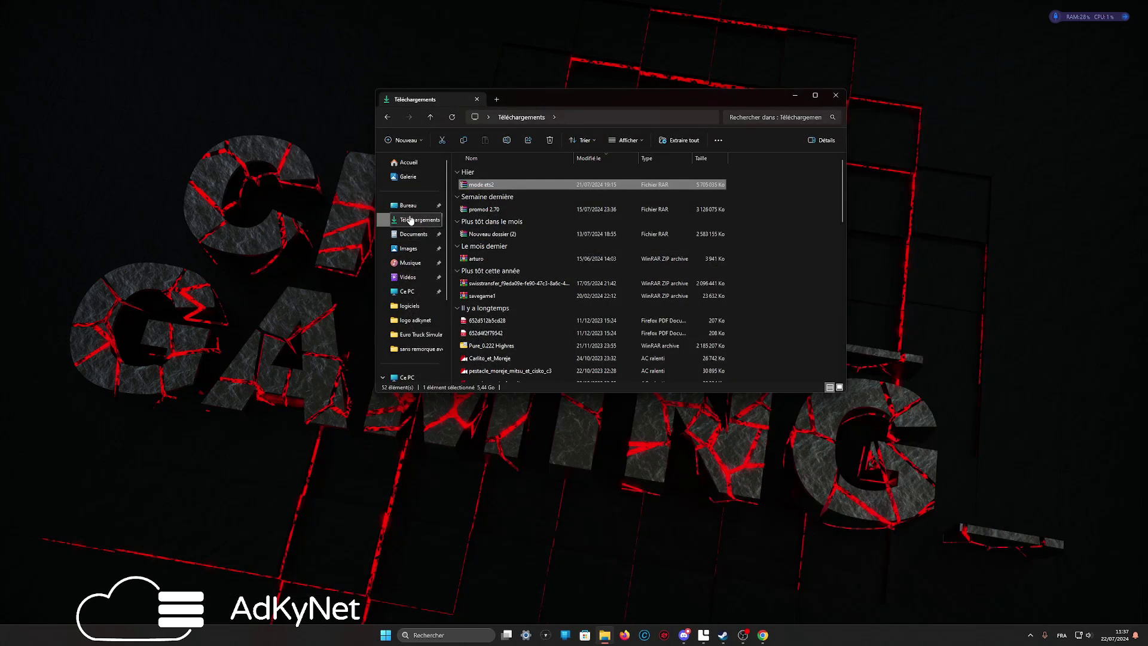
Open the mod folder inside Documents\Euro Truck Simulator 2 and look through its mod files
{"action": "left_click", "coordinate": [410, 220]}
{"action": "left_click", "coordinate": [409, 235]}
{"action": "left_click", "coordinate": [488, 251]}
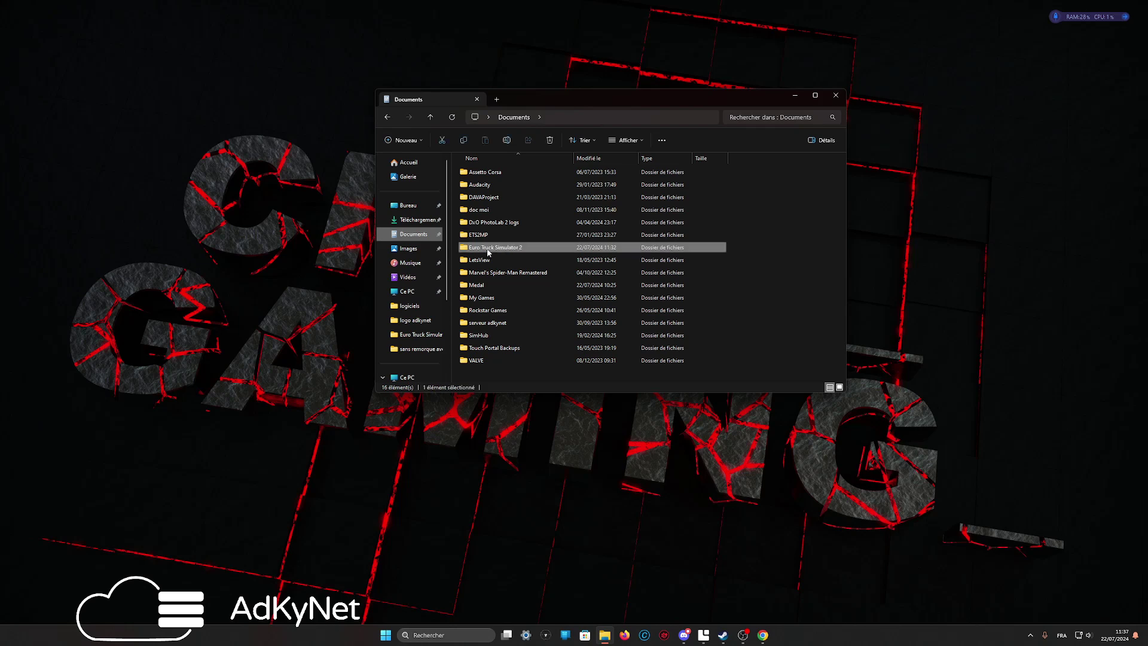
{"action": "double_click", "coordinate": [488, 247]}
{"action": "double_click", "coordinate": [475, 186]}
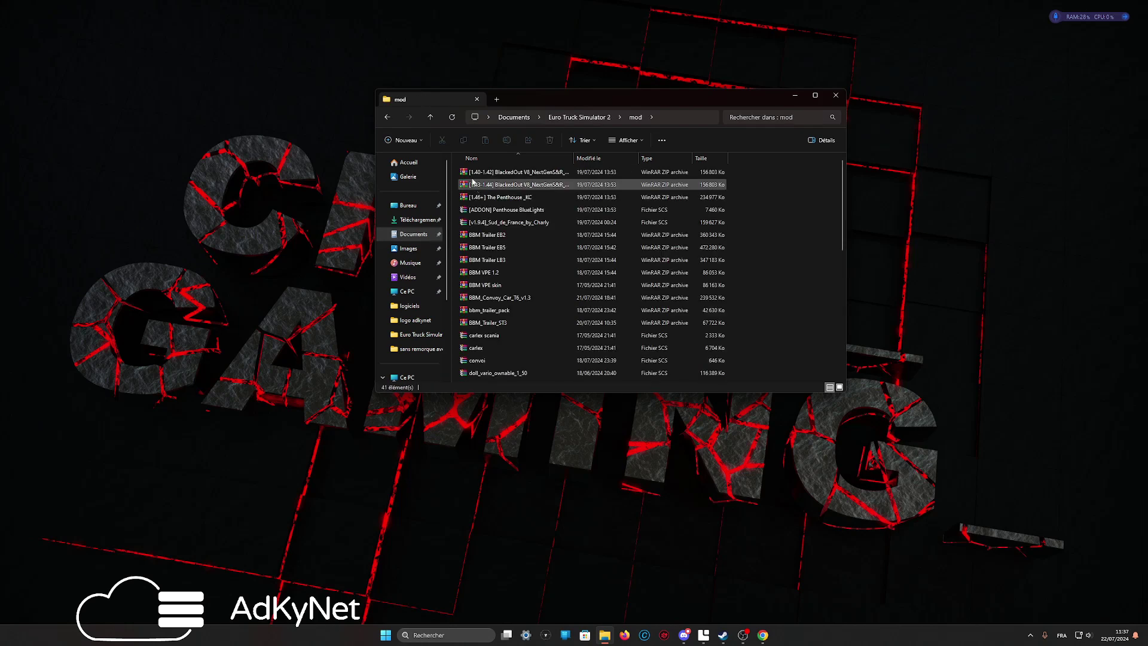
{"action": "scroll", "coordinate": [495, 328], "scroll_direction": "down", "scroll_amount": 8}
{"action": "scroll", "coordinate": [512, 327], "scroll_direction": "up", "scroll_amount": 8}
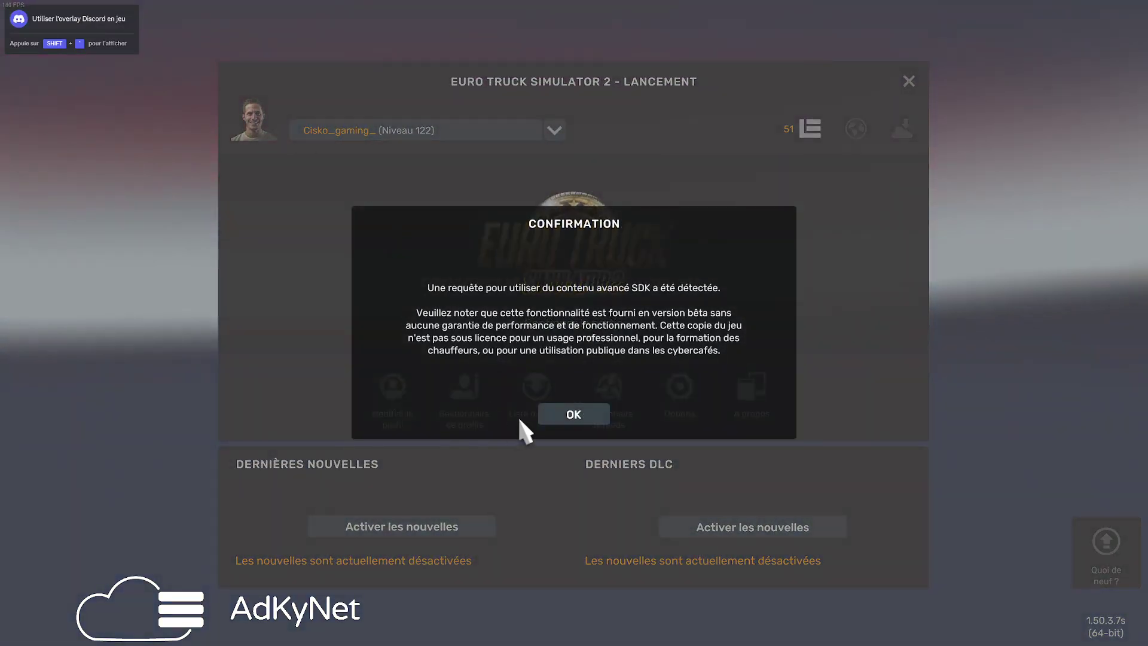
Accept the Euro Truck Simulator 2 SDK notice, open the mod manager and review the available and active mods
{"action": "left_click", "coordinate": [575, 418]}
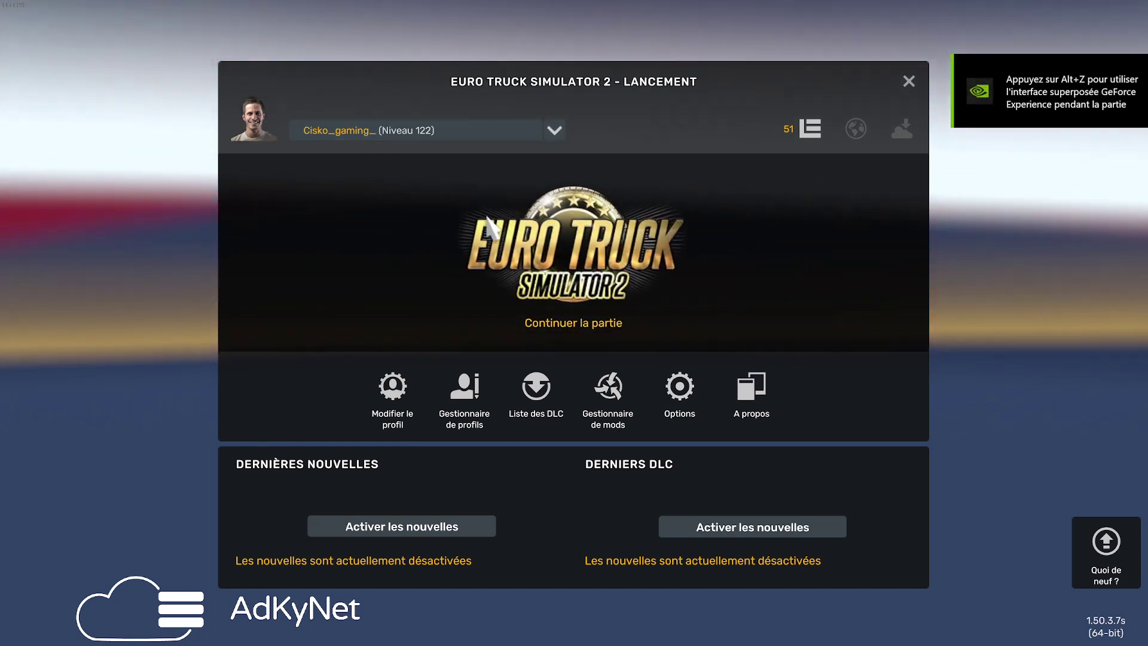
{"action": "left_click", "coordinate": [609, 395]}
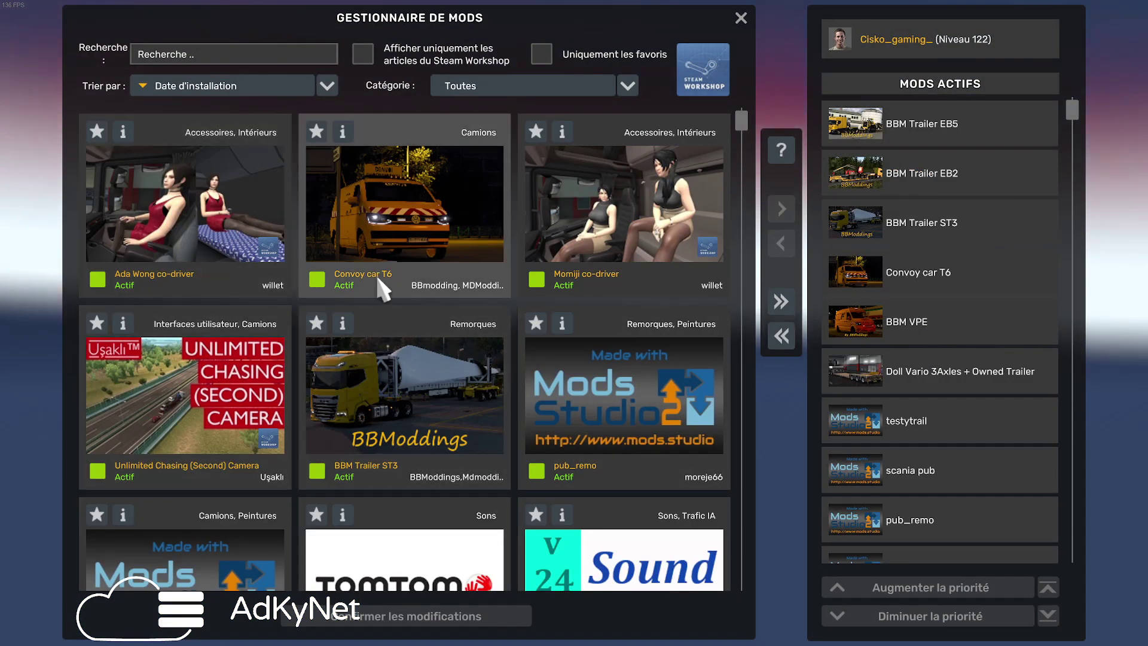
{"action": "scroll", "coordinate": [318, 329], "scroll_direction": "down", "scroll_amount": 4}
{"action": "scroll", "coordinate": [241, 287], "scroll_direction": "up", "scroll_amount": 5}
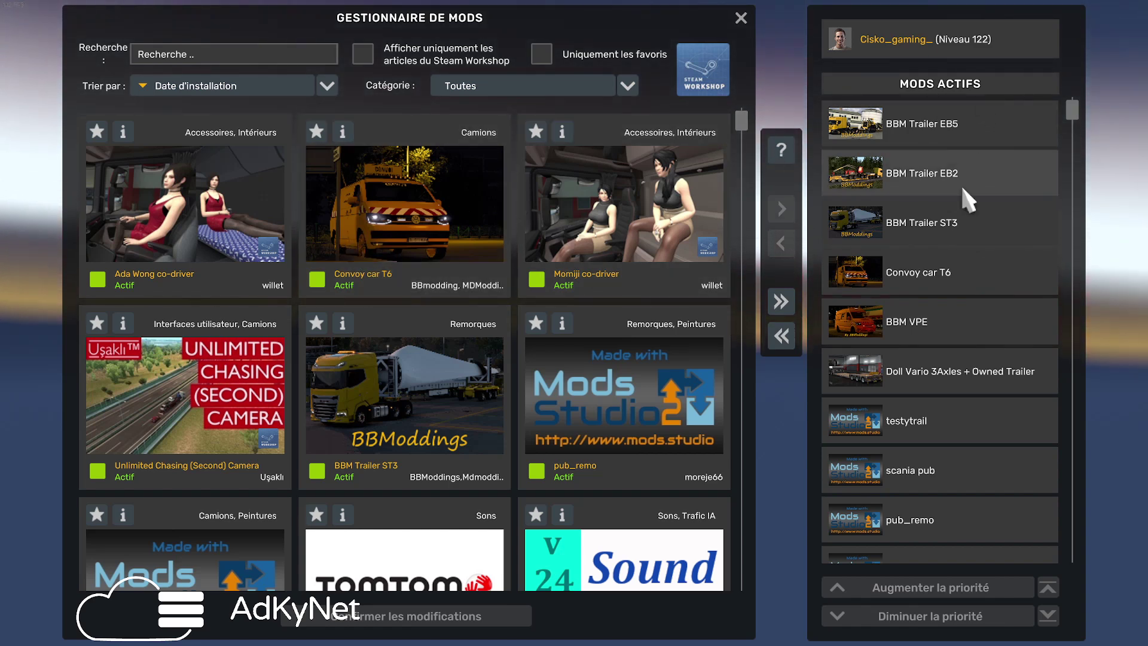
{"action": "scroll", "coordinate": [961, 184], "scroll_direction": "down", "scroll_amount": 10}
{"action": "scroll", "coordinate": [936, 254], "scroll_direction": "down", "scroll_amount": 12}
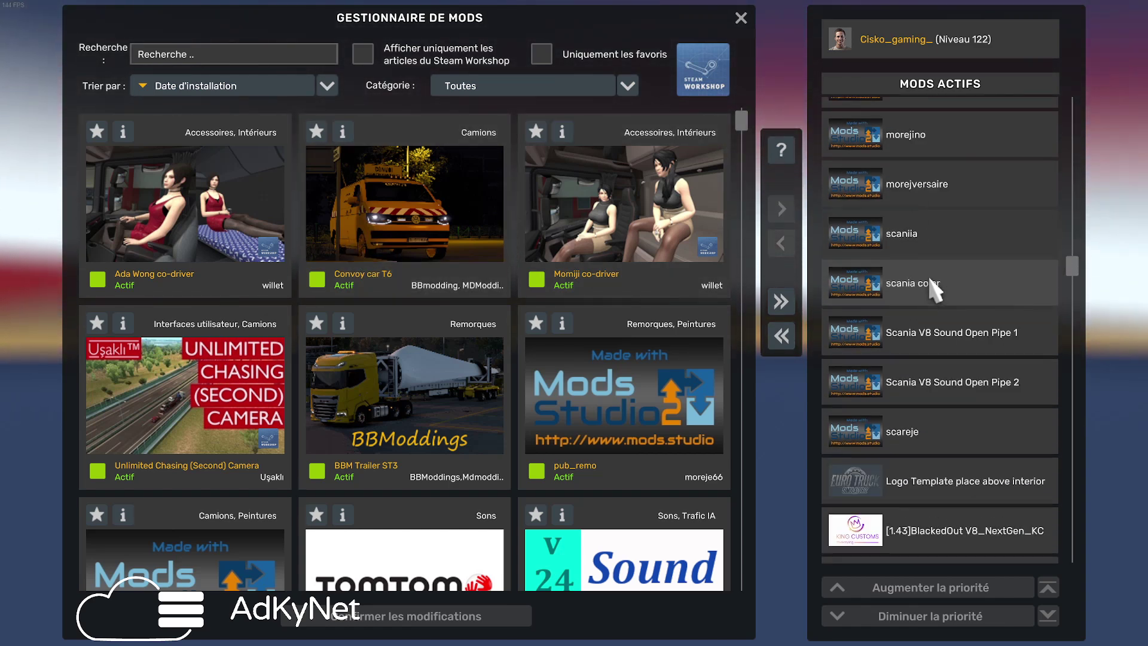
{"action": "scroll", "coordinate": [944, 274], "scroll_direction": "up", "scroll_amount": 12}
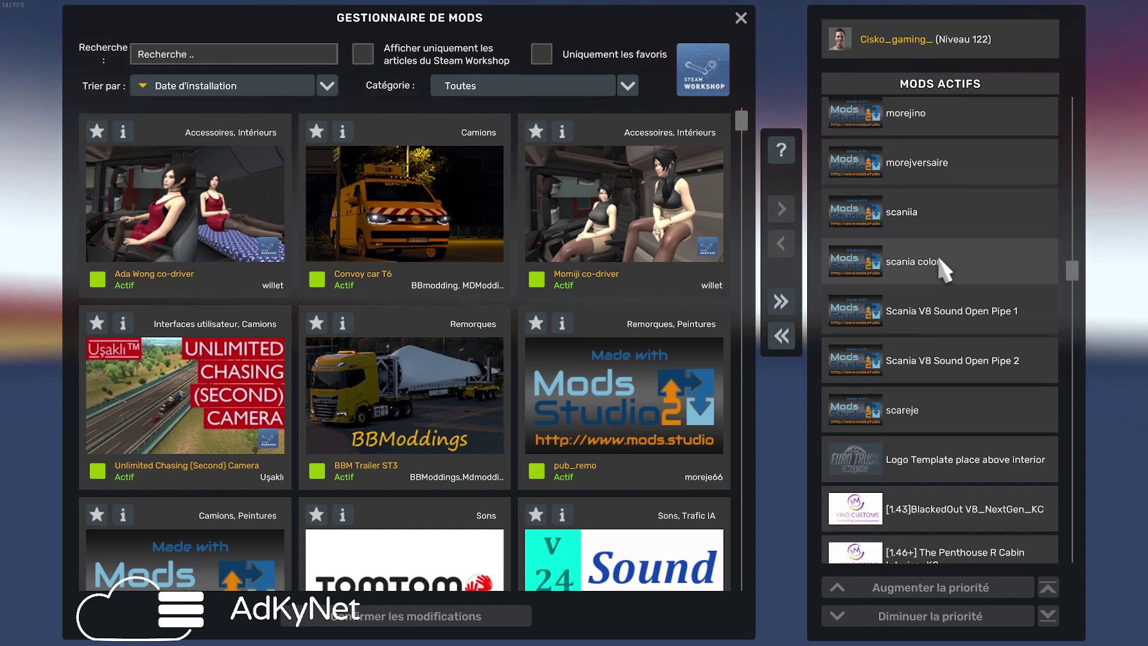
{"action": "scroll", "coordinate": [920, 268], "scroll_direction": "up", "scroll_amount": 2}
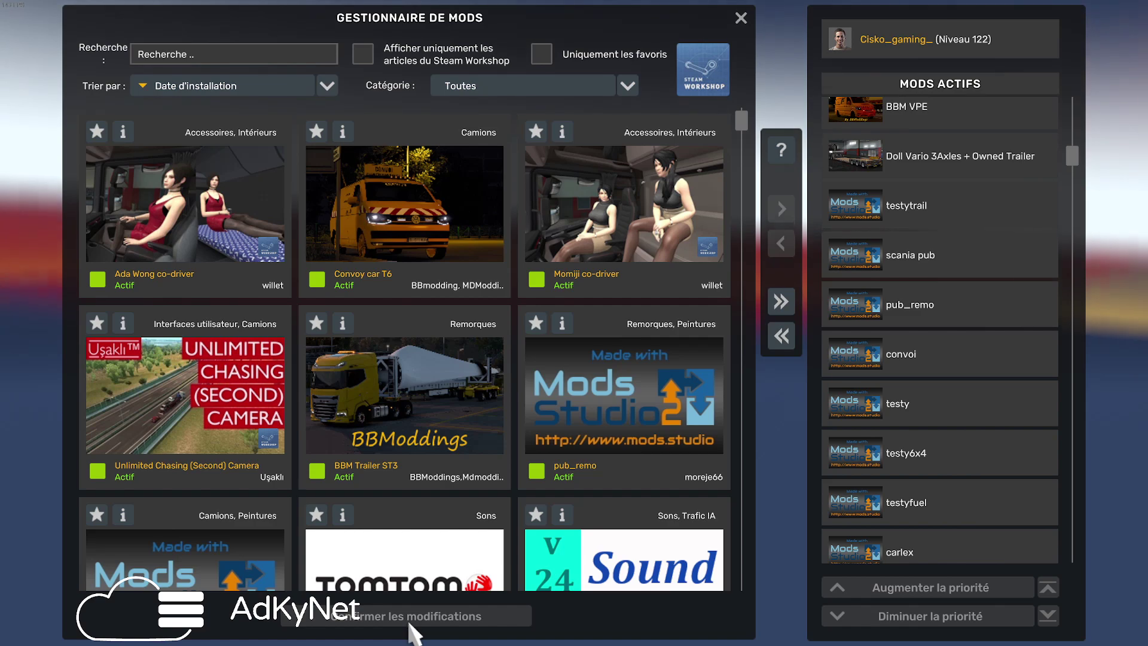
Confirm the mod selection and continue the game with the current profile
{"action": "left_click", "coordinate": [408, 619]}
{"action": "left_click", "coordinate": [514, 413]}
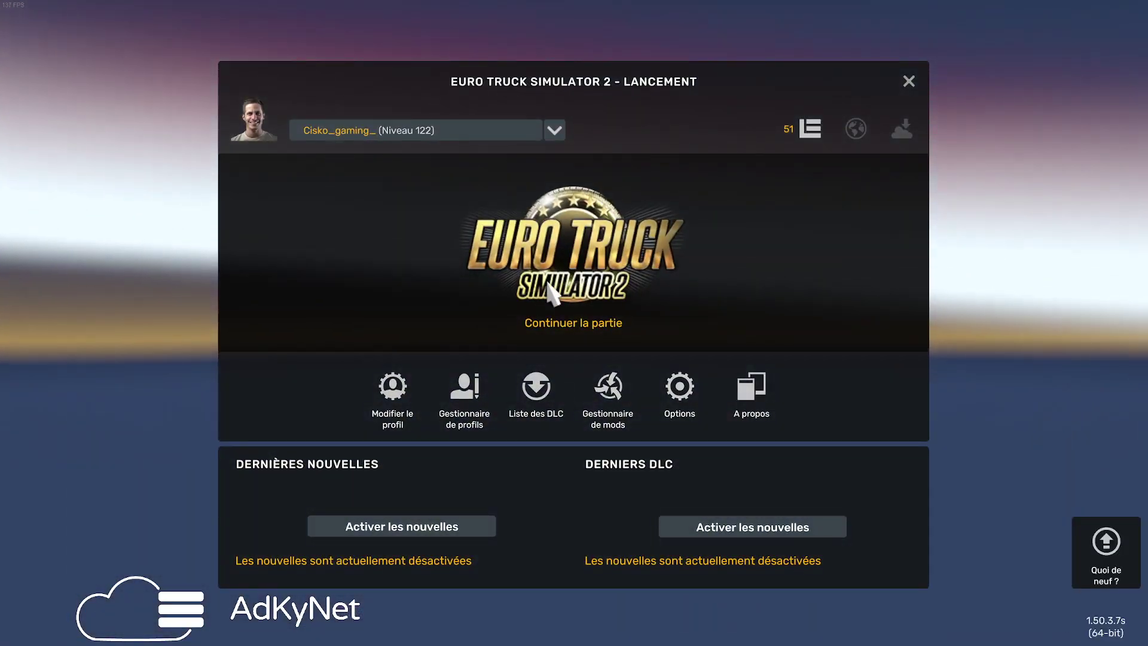
{"action": "left_click", "coordinate": [568, 260]}
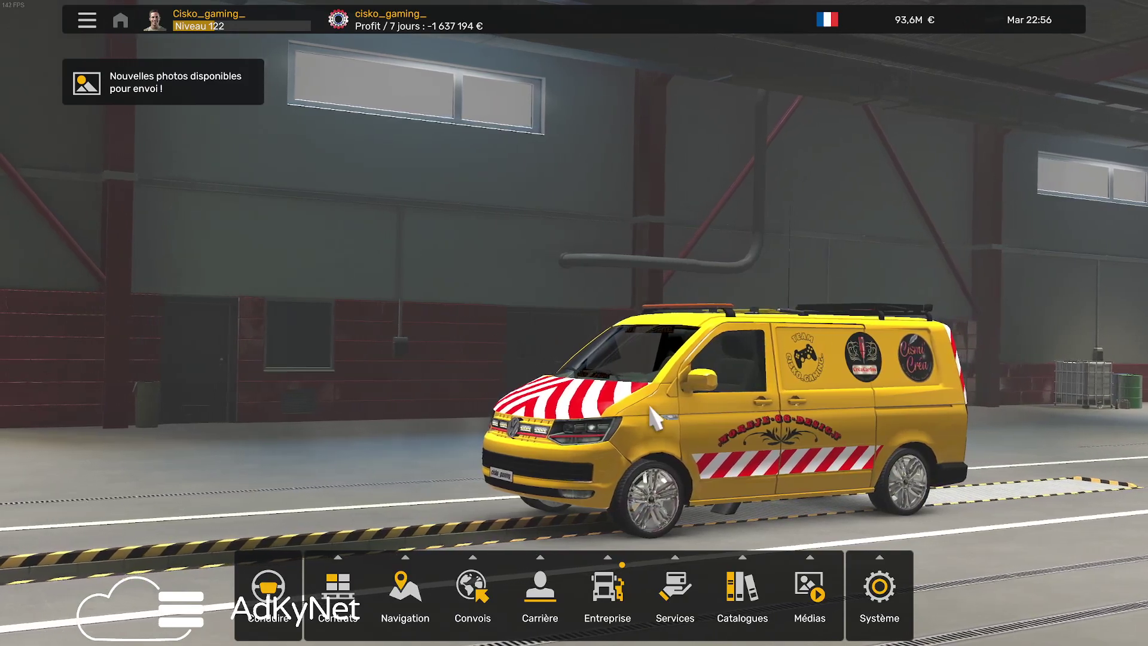
Open the convoy lobby and check the advanced session filters, closing them without changes
{"action": "mouse_move", "coordinate": [472, 574]}
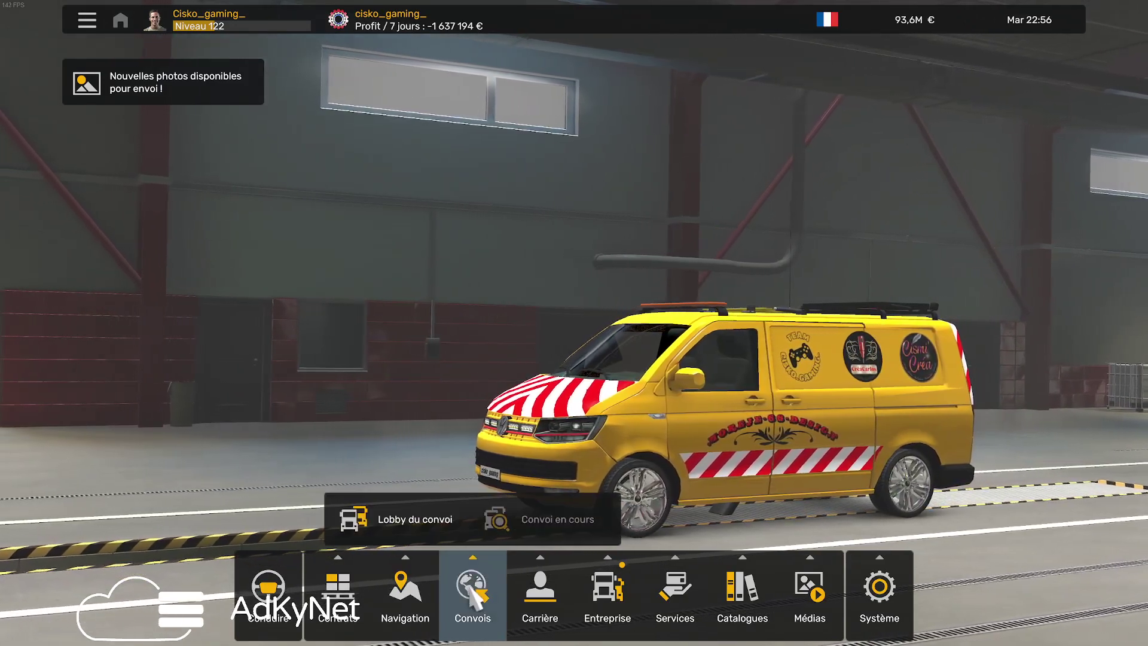
{"action": "left_click", "coordinate": [422, 529]}
{"action": "left_click", "coordinate": [585, 419]}
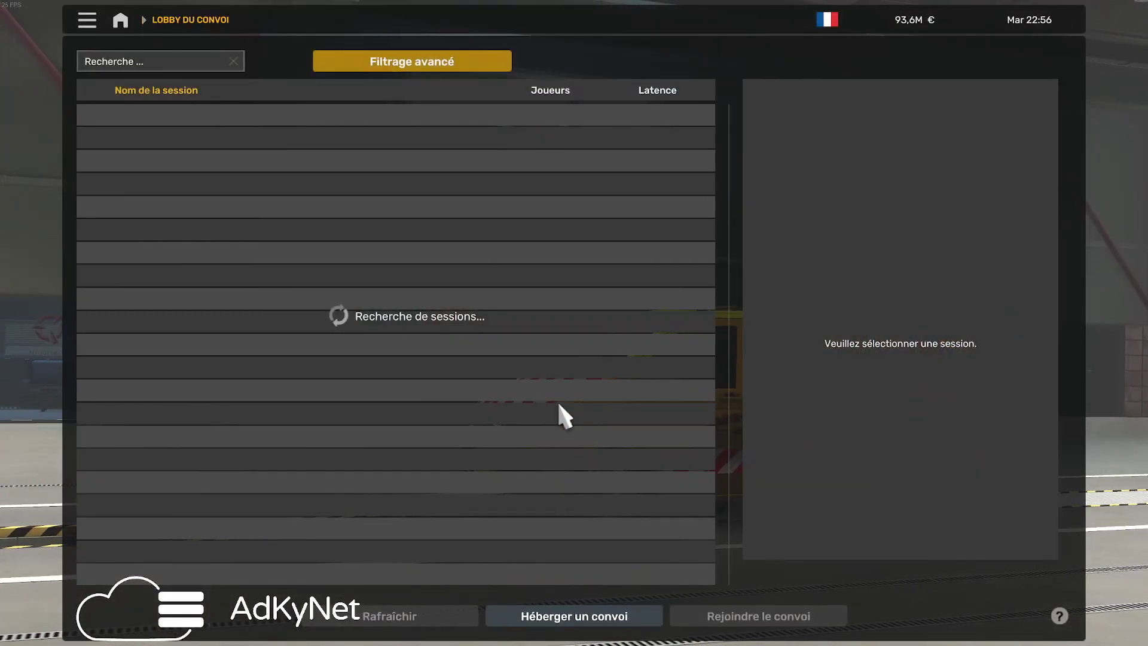
{"action": "left_click", "coordinate": [392, 67]}
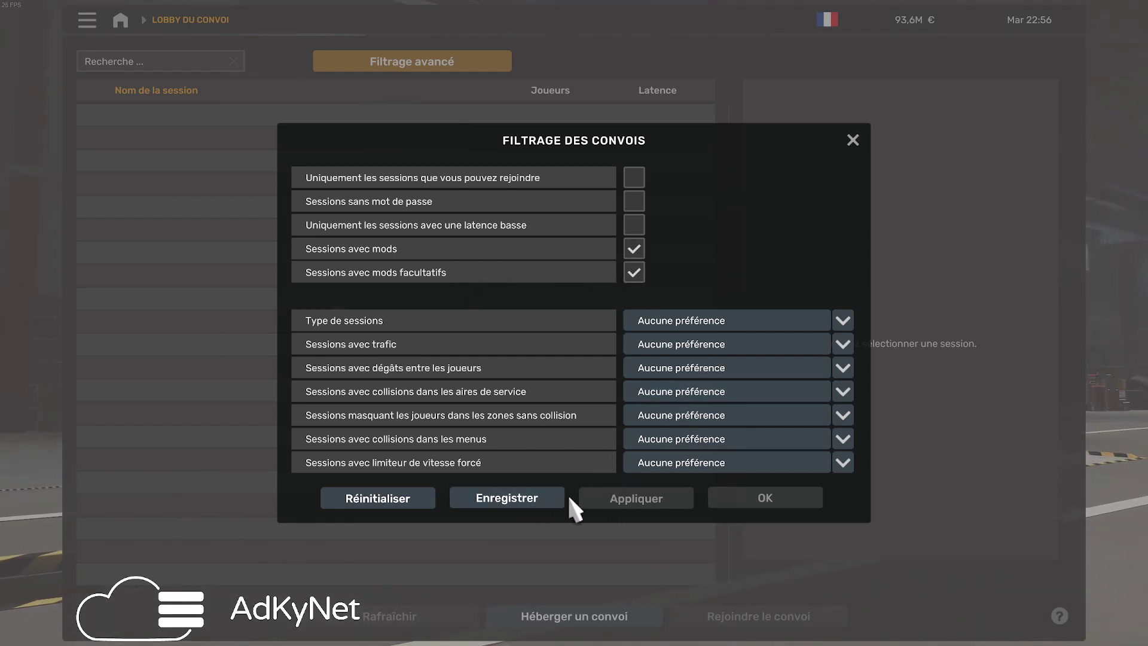
{"action": "left_click", "coordinate": [853, 141]}
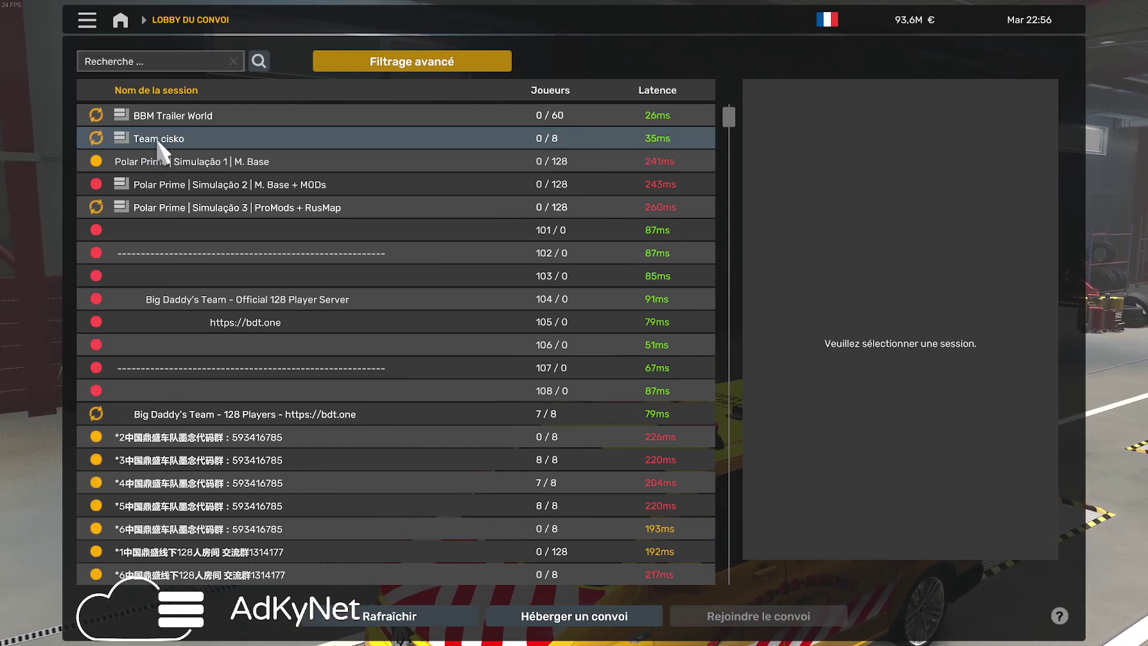
Select the Team cisko session in the convoy lobby list
{"action": "left_click", "coordinate": [143, 163]}
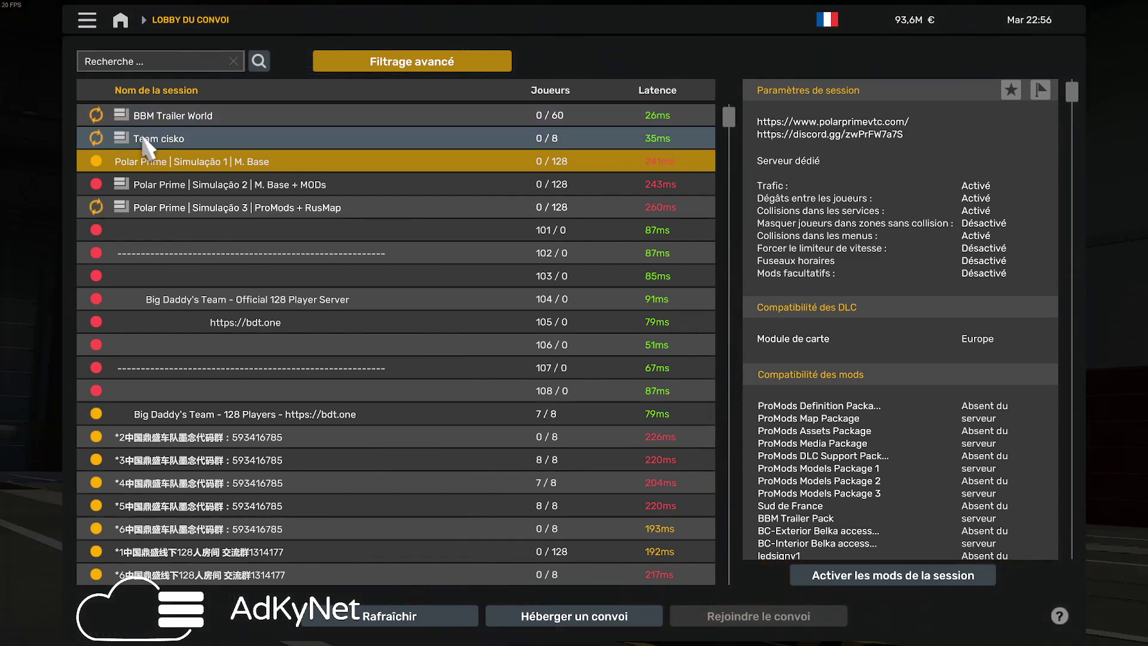
{"action": "left_click", "coordinate": [149, 139]}
{"action": "left_click", "coordinate": [153, 165]}
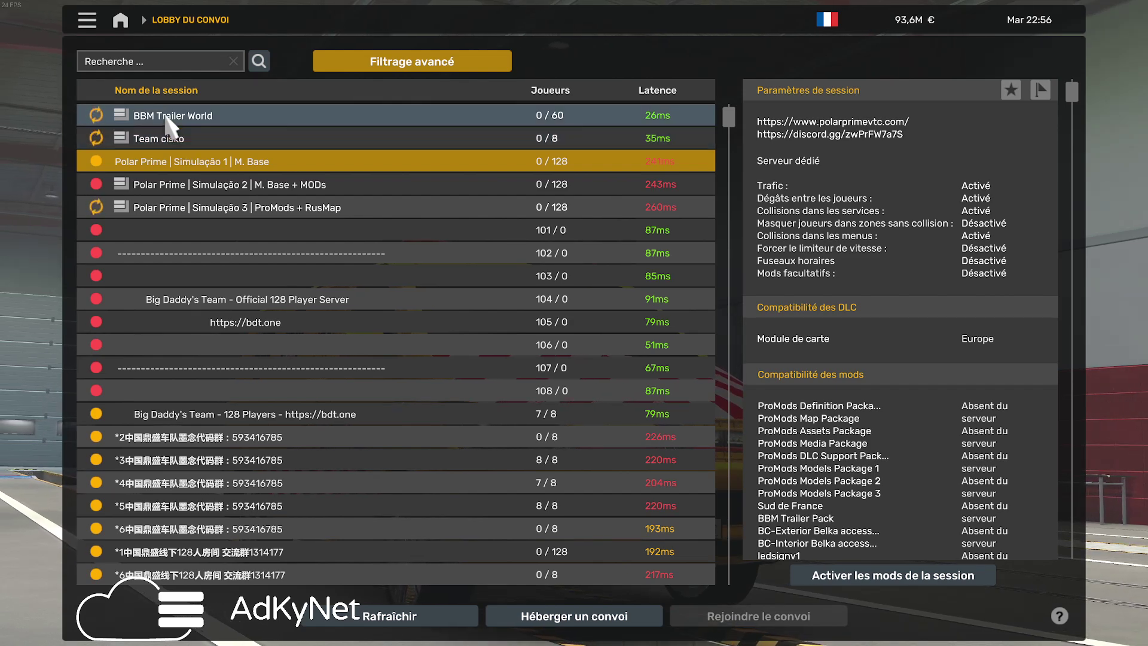
{"action": "left_click", "coordinate": [163, 153]}
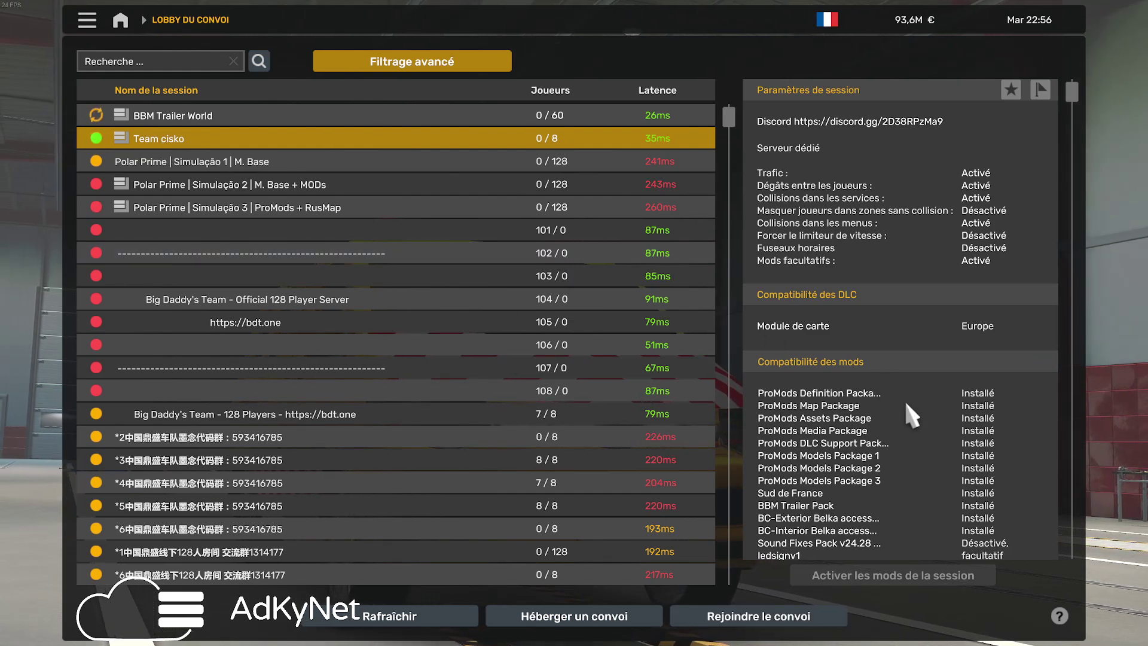
Examine the session parameters and mod compatibility list of the Team cisko session
{"action": "scroll", "coordinate": [902, 402], "scroll_direction": "down", "scroll_amount": 2}
{"action": "scroll", "coordinate": [912, 395], "scroll_direction": "down", "scroll_amount": 3}
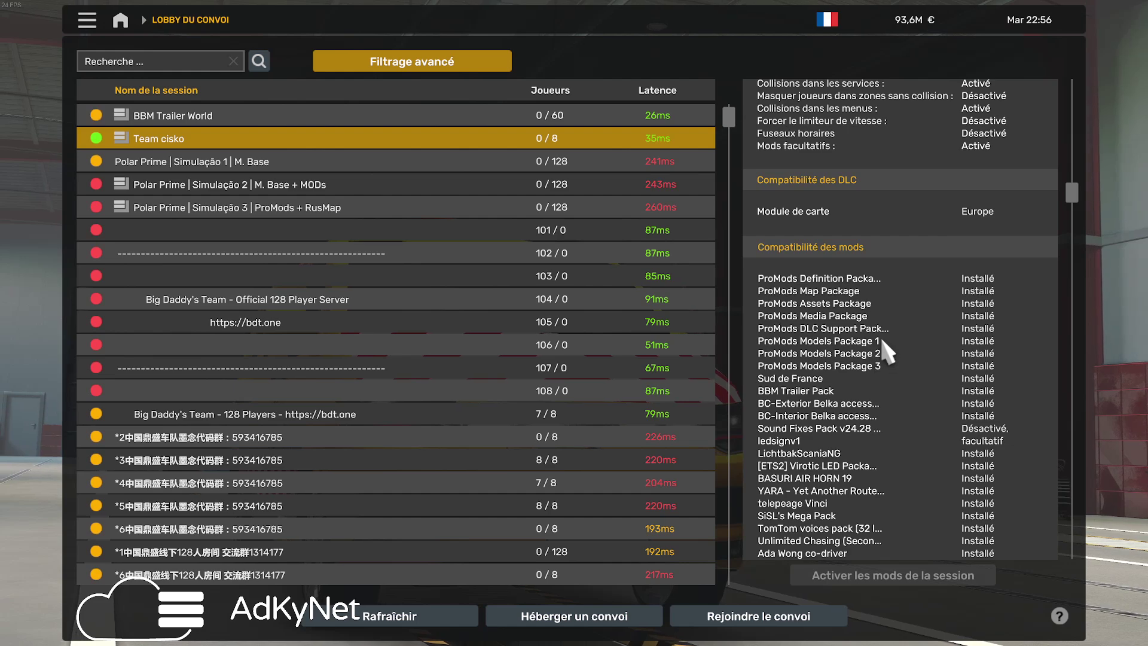
{"action": "scroll", "coordinate": [886, 344], "scroll_direction": "up", "scroll_amount": 5}
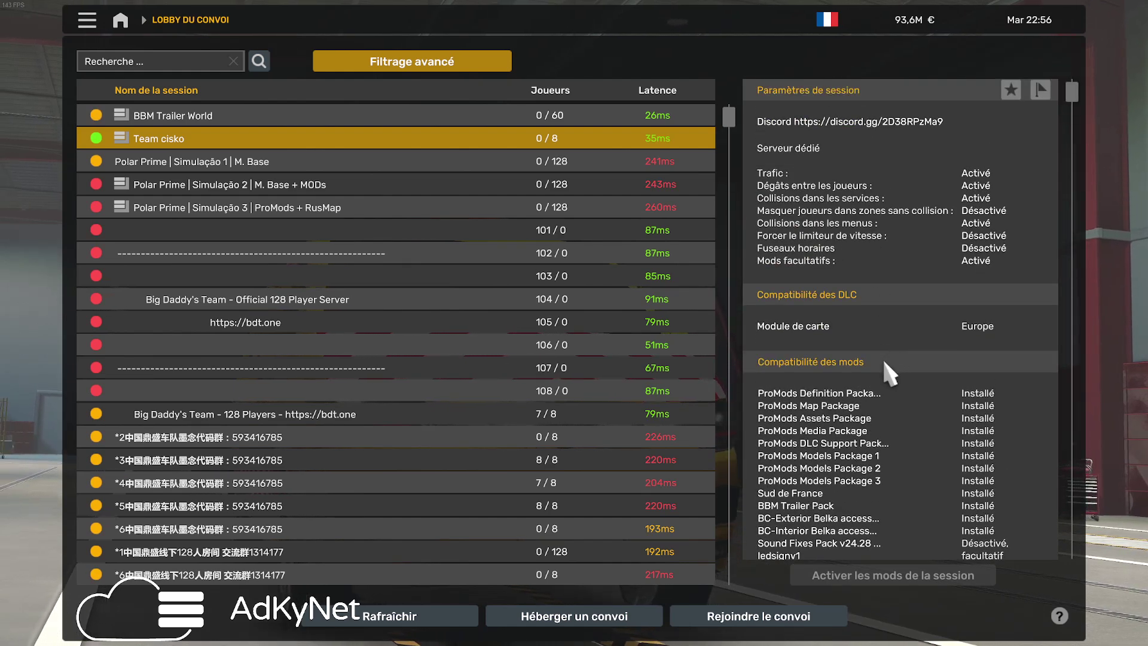
{"action": "scroll", "coordinate": [883, 358], "scroll_direction": "down", "scroll_amount": 5}
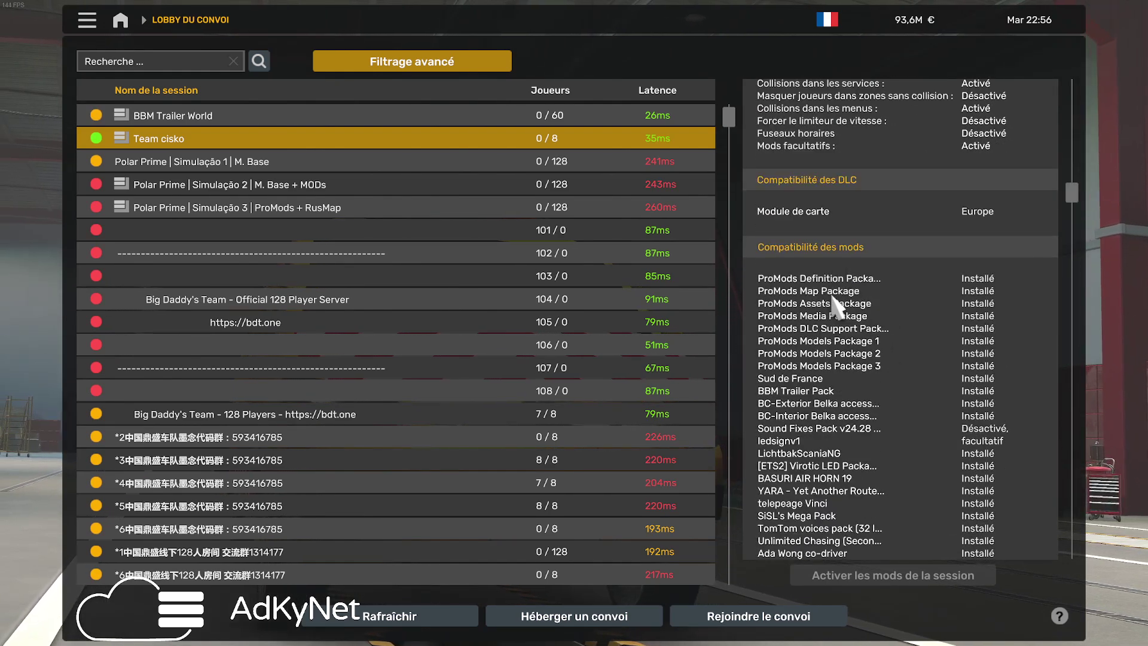
Review the rest of the Team cisko session's mod compatibility list, down to the BBM Trailer entries at its end
{"action": "scroll", "coordinate": [843, 287], "scroll_direction": "down", "scroll_amount": 3}
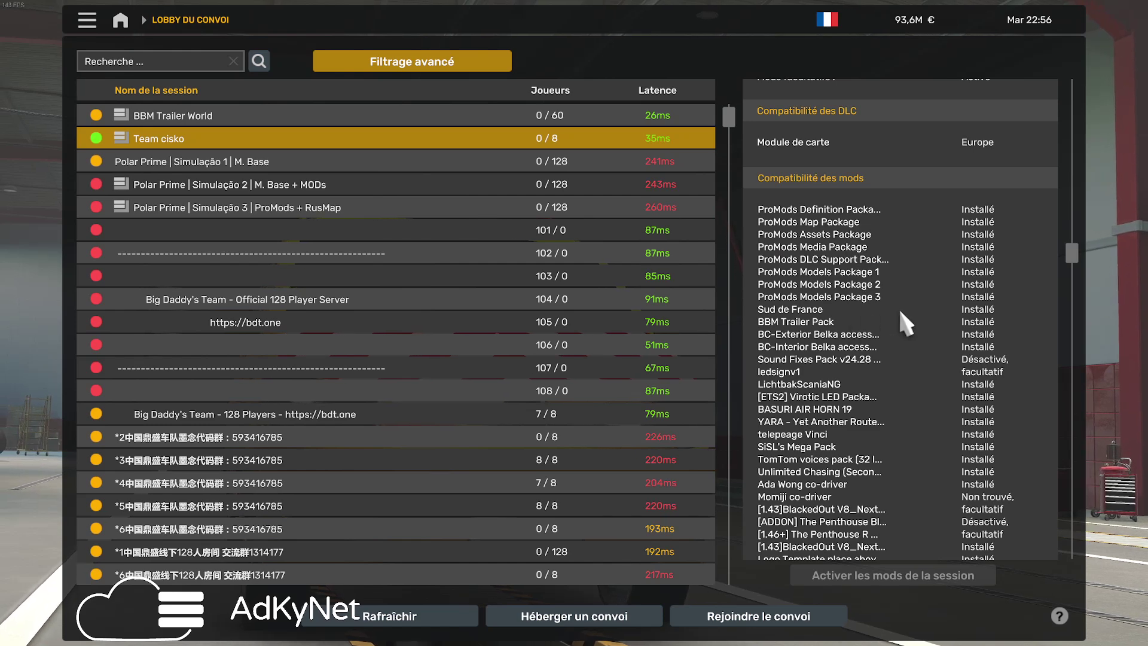
{"action": "scroll", "coordinate": [900, 311], "scroll_direction": "down", "scroll_amount": 2}
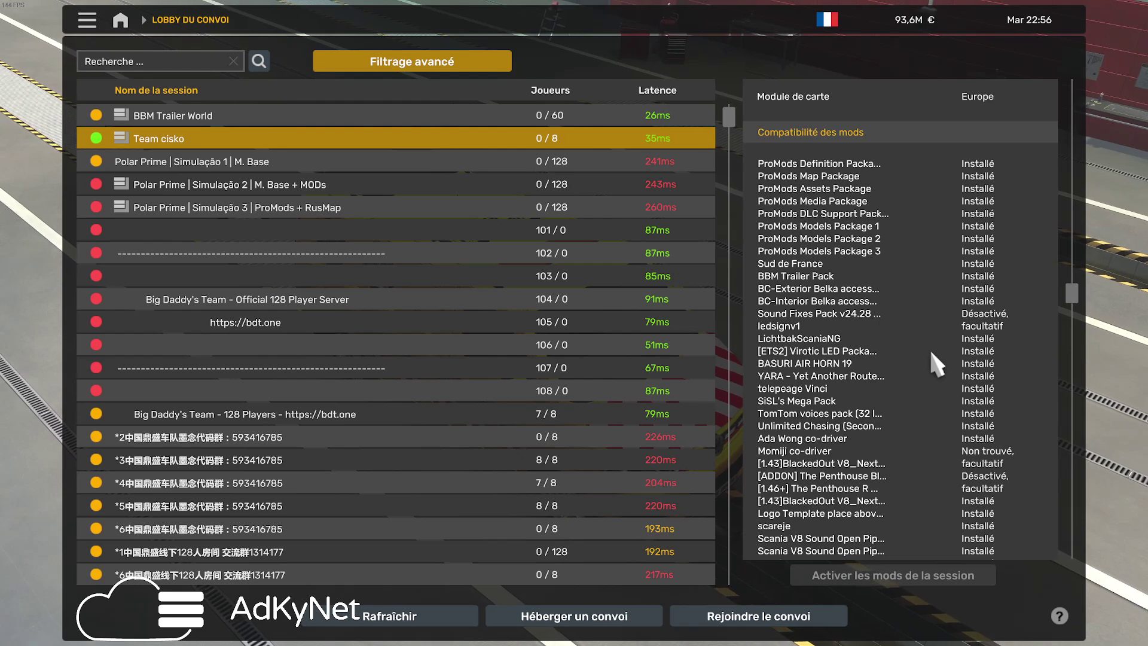
{"action": "scroll", "coordinate": [928, 359], "scroll_direction": "down", "scroll_amount": 1}
{"action": "scroll", "coordinate": [930, 379], "scroll_direction": "down", "scroll_amount": 1}
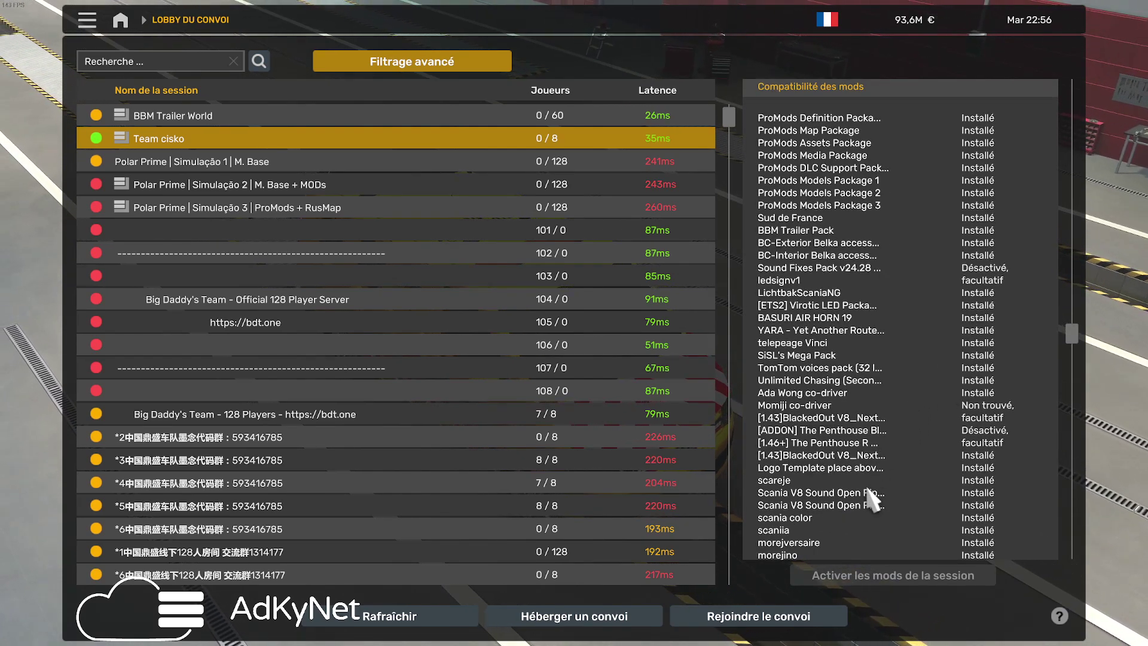
{"action": "scroll", "coordinate": [867, 485], "scroll_direction": "down", "scroll_amount": 10}
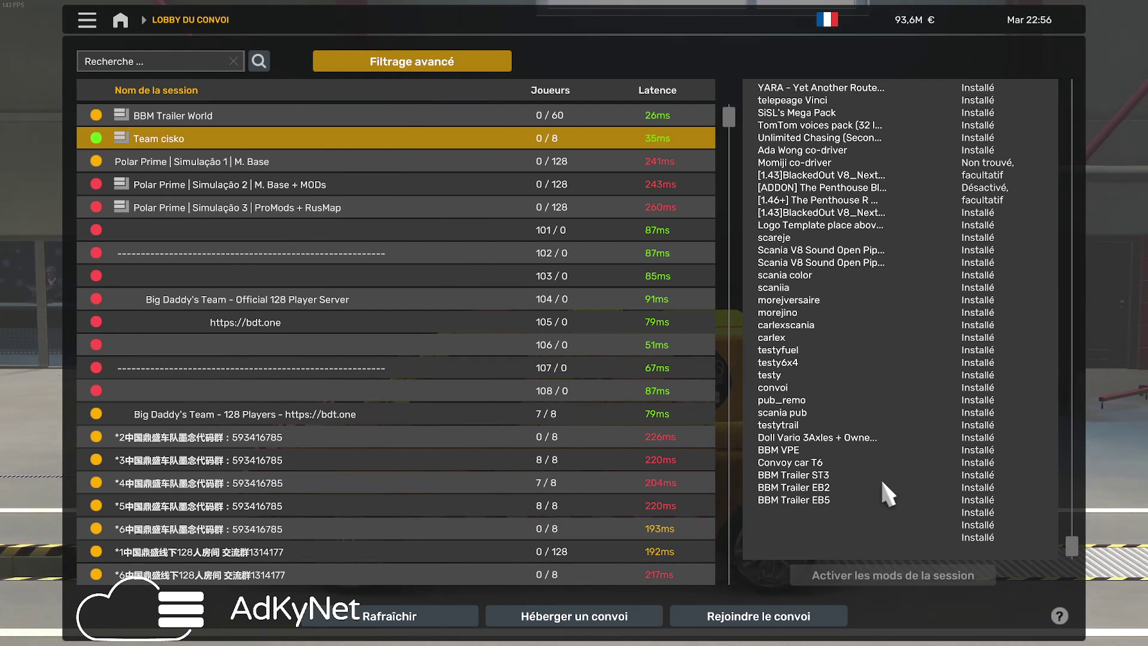
{"action": "scroll", "coordinate": [879, 311], "scroll_direction": "up", "scroll_amount": 15}
{"action": "scroll", "coordinate": [885, 251], "scroll_direction": "down", "scroll_amount": 3}
{"action": "scroll", "coordinate": [879, 311], "scroll_direction": "down", "scroll_amount": 6}
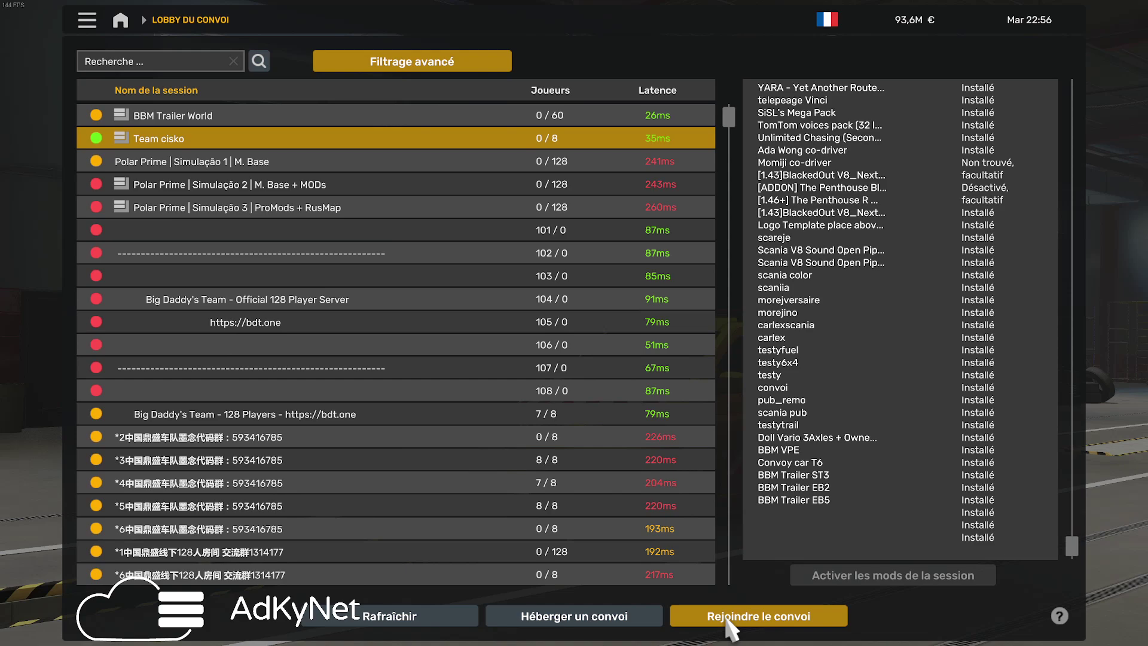
Join the Team cisko convoy session, check its list of connected players, and return to the main screen
{"action": "left_click", "coordinate": [729, 622]}
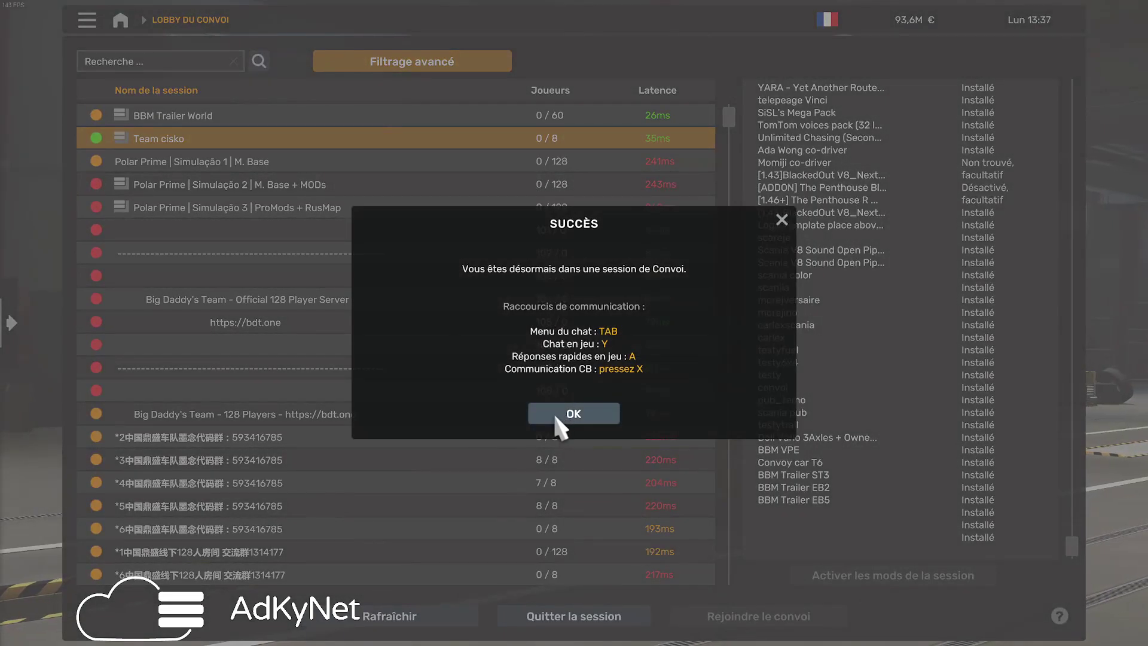
{"action": "left_click", "coordinate": [558, 419]}
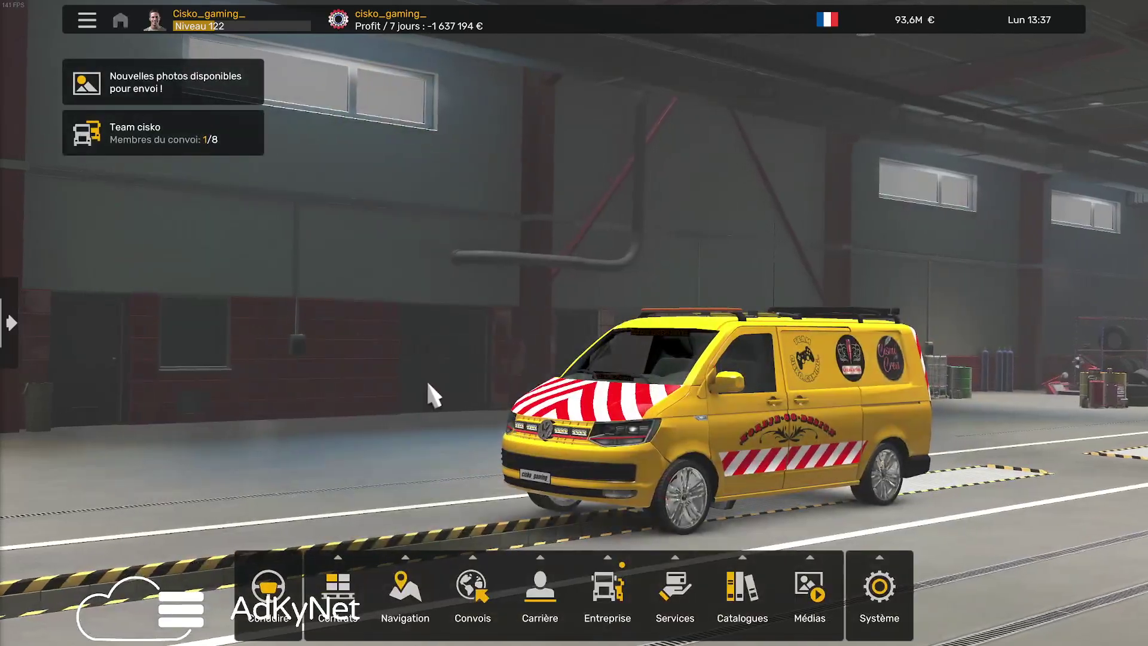
{"action": "left_click", "coordinate": [160, 125]}
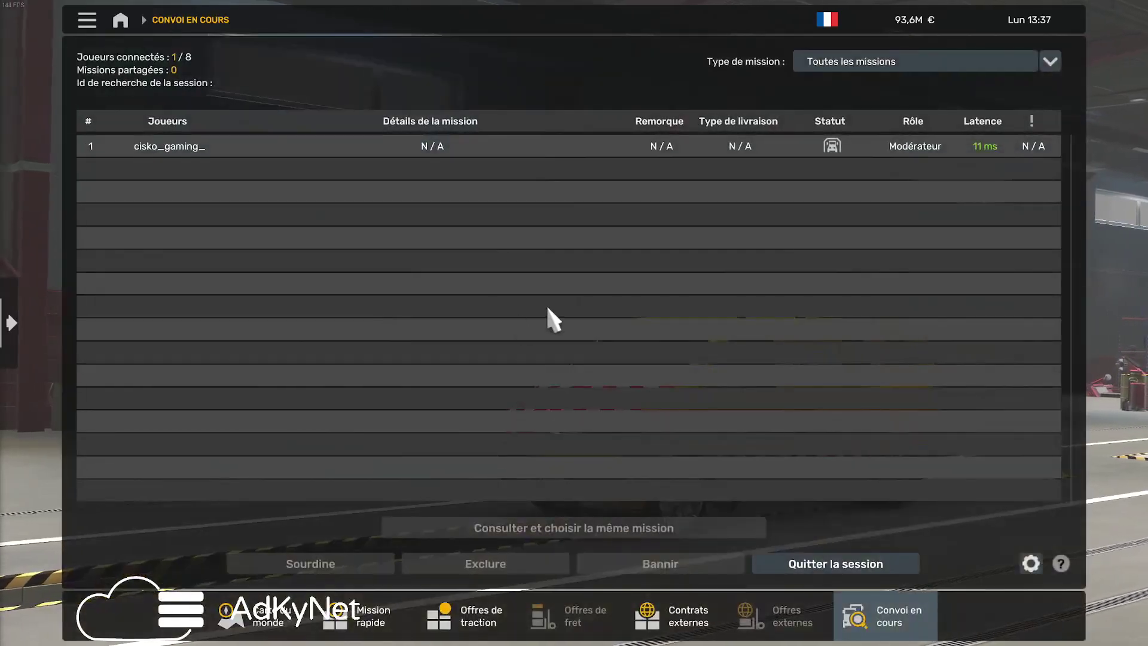
{"action": "key", "text": "Escape"}
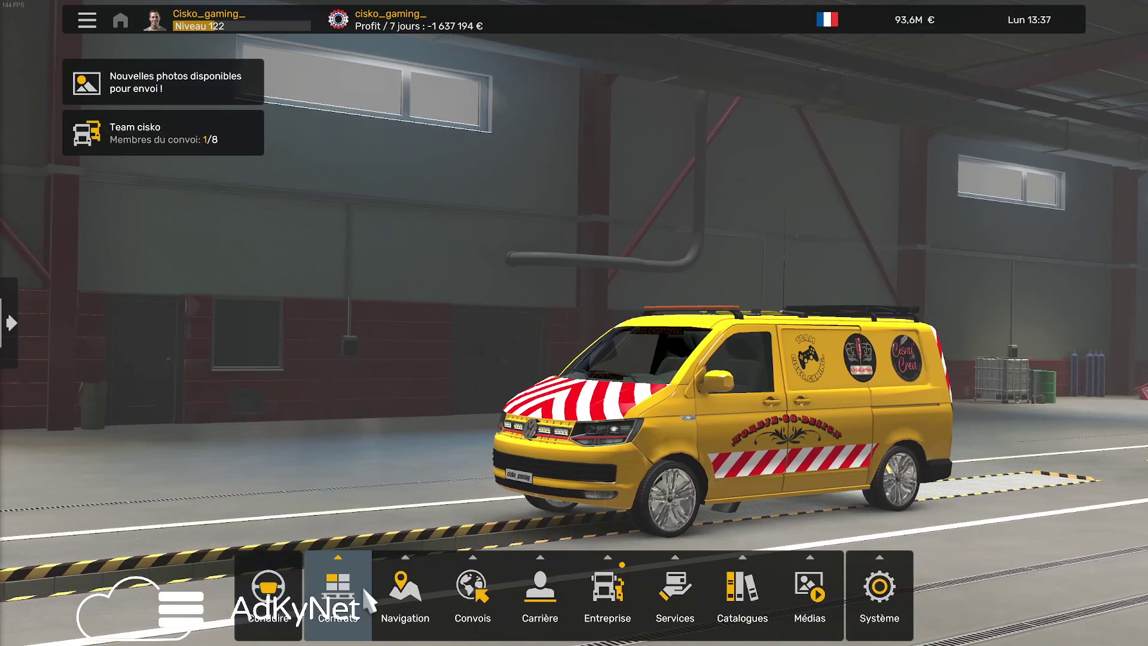